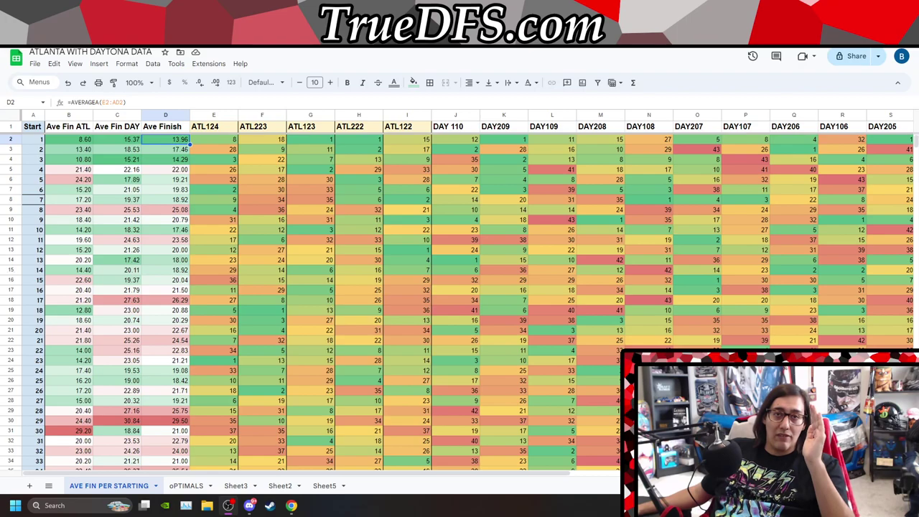
# Examine the Daytona race results along the row for starting position 7, out past the DAY101 column
pyautogui.click(524, 201)
pyautogui.click(530, 202)
pyautogui.press('Right')
pyautogui.press('Right')
pyautogui.press('Right')
pyautogui.press('Right')
pyautogui.press('Right')
pyautogui.press('Right')
pyautogui.press('Right')
pyautogui.press('Right')
pyautogui.press('Right')
pyautogui.press('Right')
pyautogui.press('Right')
pyautogui.press('Right')
pyautogui.press('Right')
pyautogui.press('Right')
pyautogui.press('Right')
pyautogui.press('Right')
pyautogui.press('Right')
pyautogui.press('Right')
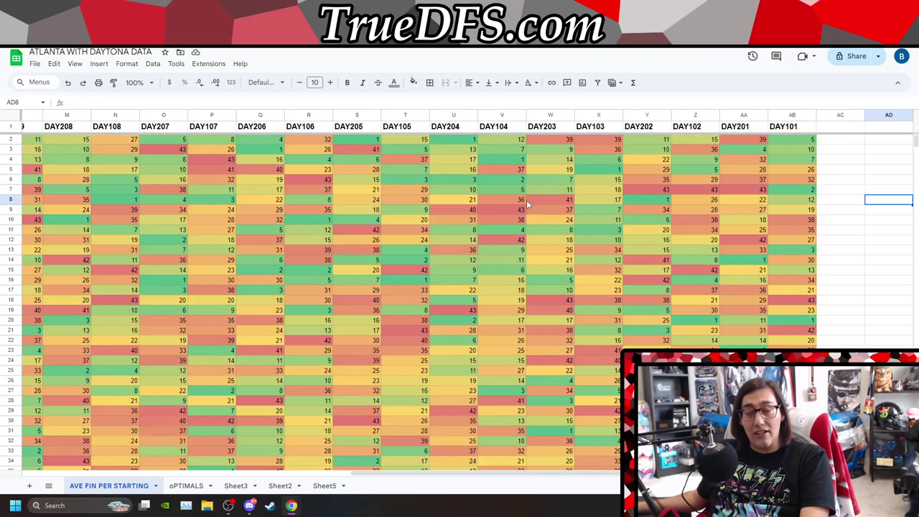
# Review the starting position 7 finishes from DAY101 back to the Atlanta race columns
pyautogui.press('Left')
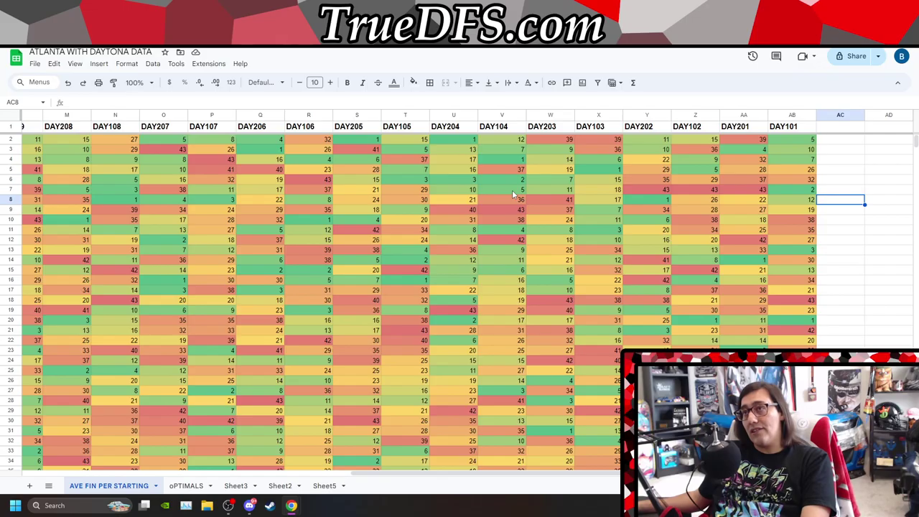
pyautogui.press('Left')
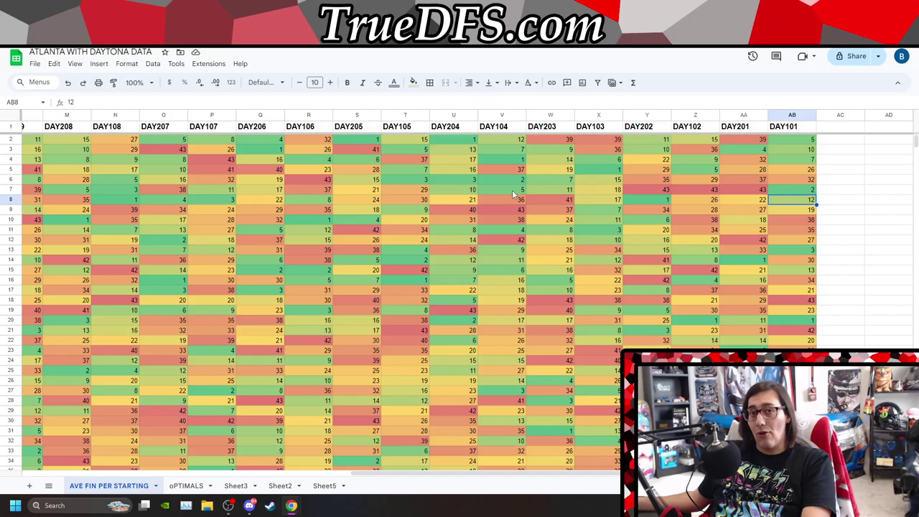
pyautogui.press('Left')
pyautogui.press('Left')
pyautogui.press('Left')
pyautogui.press('Left')
pyautogui.press('Left')
pyautogui.press('Left')
pyautogui.press('Left')
pyautogui.press('Left')
pyautogui.press('Left')
pyautogui.press('Left')
pyautogui.press('Left')
pyautogui.press('Left')
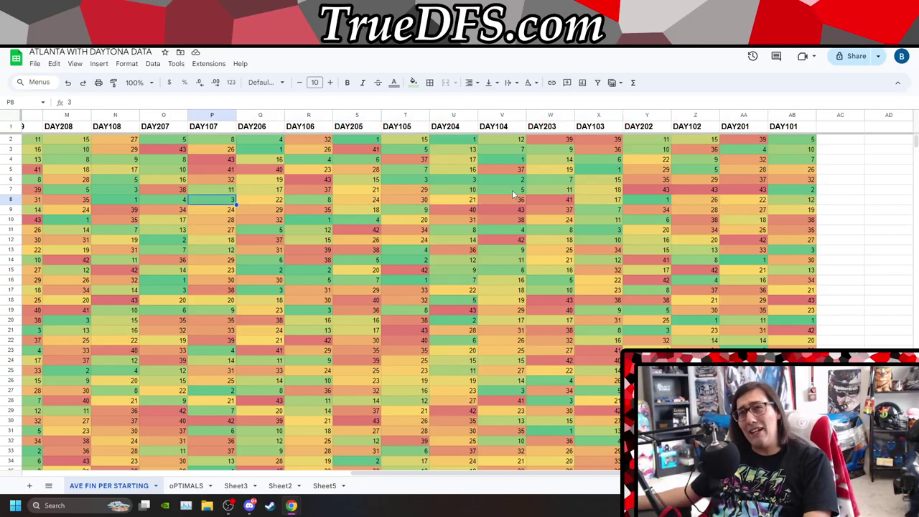
pyautogui.press('Left')
pyautogui.press('Left')
pyautogui.press('Left')
pyautogui.press('Left')
pyautogui.press('Left')
pyautogui.press('Left')
pyautogui.press('Left')
pyautogui.press('Left')
pyautogui.press('Left')
pyautogui.press('Left')
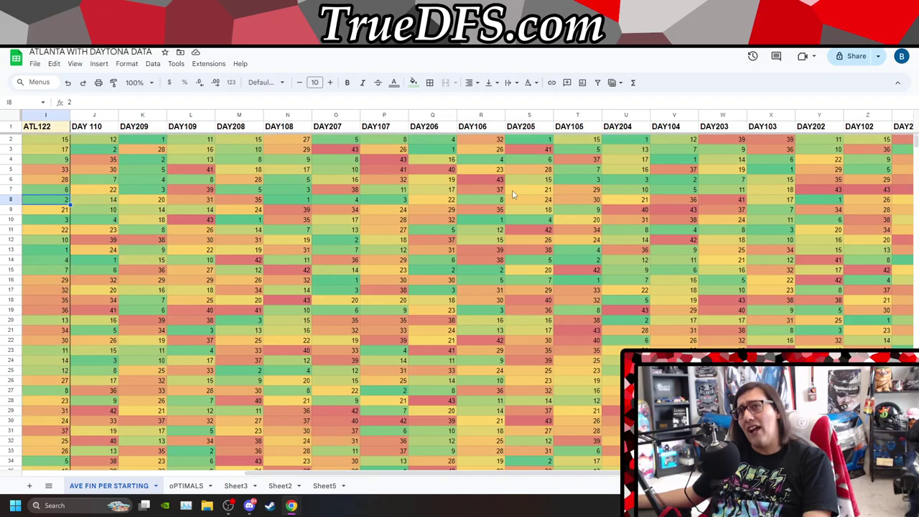
pyautogui.press('Left')
# Compare the first Daytona columns with the Atlanta races and average finishes for starting position 7, back to the Start column
pyautogui.press('Right')
pyautogui.press('Right')
pyautogui.press('Right')
pyautogui.press('Right')
pyautogui.press('Right')
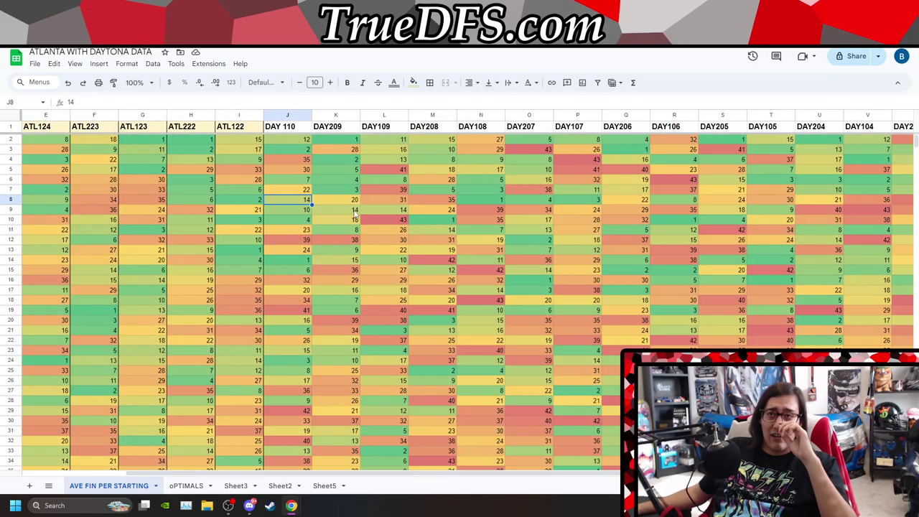
pyautogui.press('Left')
pyautogui.press('Left')
pyautogui.press('Left')
pyautogui.press('Left')
pyautogui.press('Left')
pyautogui.press('Left')
pyautogui.press('Left')
pyautogui.press('Left')
pyautogui.press('Left')
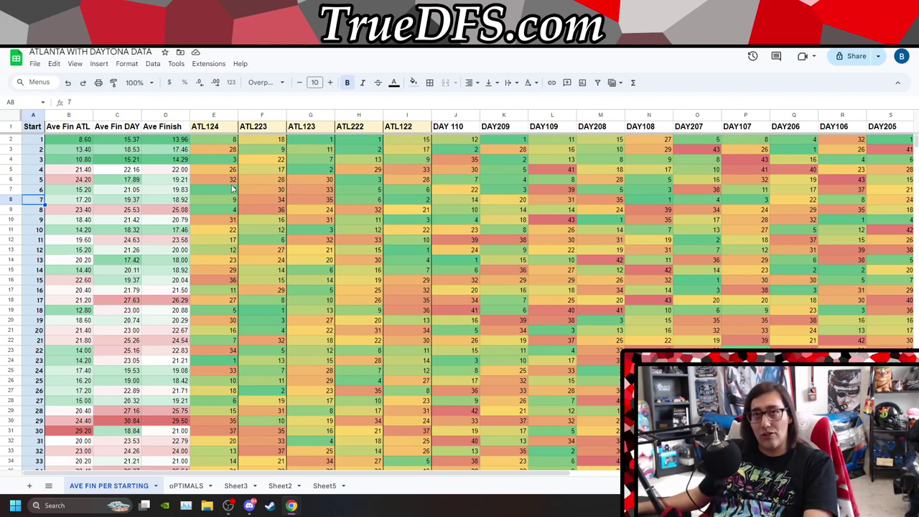
# Examine the row for starting position 2 from DAY 110 across to DAY101
pyautogui.click(451, 149)
pyautogui.press('Right')
pyautogui.press('Right')
pyautogui.press('Right')
pyautogui.press('Right')
pyautogui.press('Right')
pyautogui.press('Right')
pyautogui.press('Right')
pyautogui.press('Right')
pyautogui.press('Right')
pyautogui.press('Right')
pyautogui.press('Right')
pyautogui.press('Right')
pyautogui.press('Right')
pyautogui.press('Right')
pyautogui.press('Right')
pyautogui.press('Right')
pyautogui.press('Right')
pyautogui.press('Right')
pyautogui.press('Right')
pyautogui.press('Right')
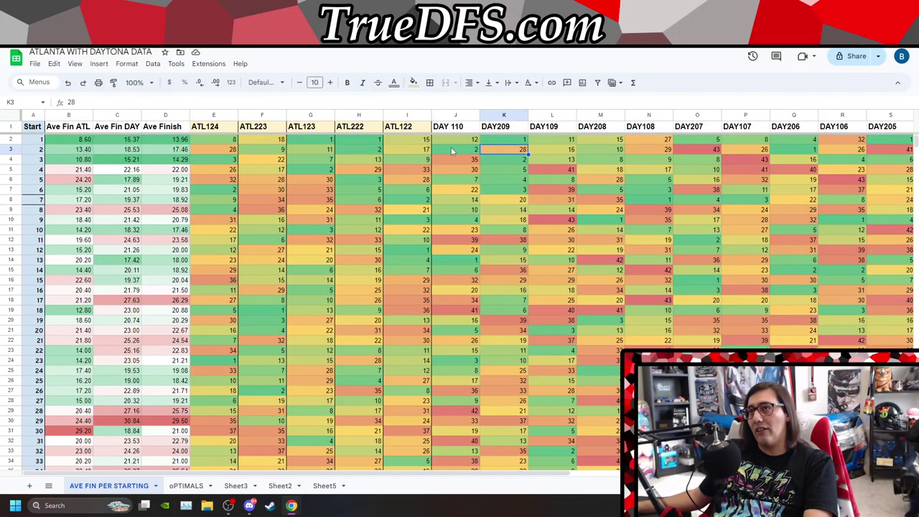
pyautogui.press('Left')
pyautogui.press('Left')
# Look through the DAY101 finishes by starting position down to row 39
pyautogui.press('Down')
pyautogui.press('Down')
pyautogui.press('Down')
pyautogui.press('Down')
pyautogui.press('Down')
pyautogui.press('Down')
pyautogui.press('Down')
pyautogui.press('Down')
pyautogui.press('Down')
pyautogui.press('Down')
pyautogui.press('Down')
pyautogui.press('Down')
pyautogui.press('Down')
pyautogui.press('Down')
pyautogui.press('Down')
pyautogui.press('Down')
pyautogui.press('Down')
pyautogui.press('Down')
pyautogui.press('Down')
pyautogui.press('Down')
pyautogui.press('Down')
pyautogui.press('Down')
pyautogui.press('Down')
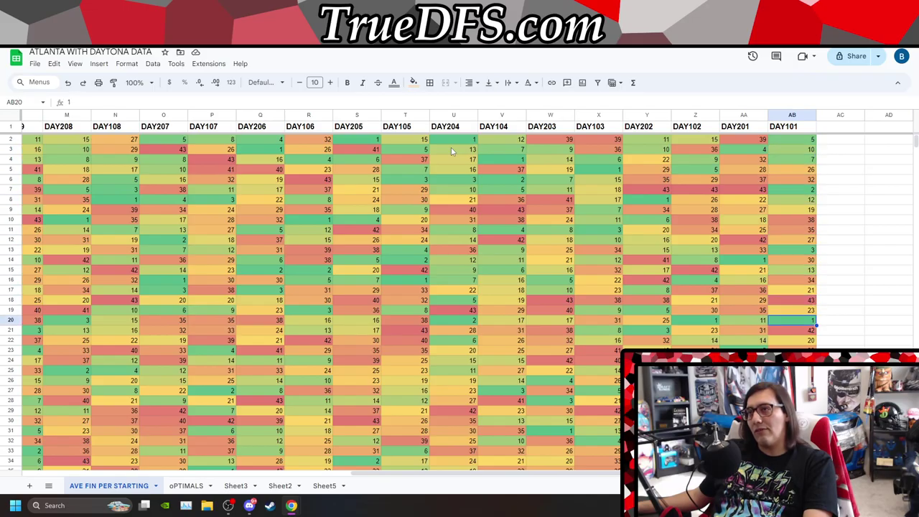
pyautogui.press('Down')
pyautogui.press('Down')
pyautogui.press('Down')
pyautogui.press('Down')
pyautogui.press('Down')
pyautogui.press('Down')
pyautogui.press('Down')
pyautogui.press('Down')
pyautogui.press('Down')
pyautogui.press('Down')
pyautogui.press('Down')
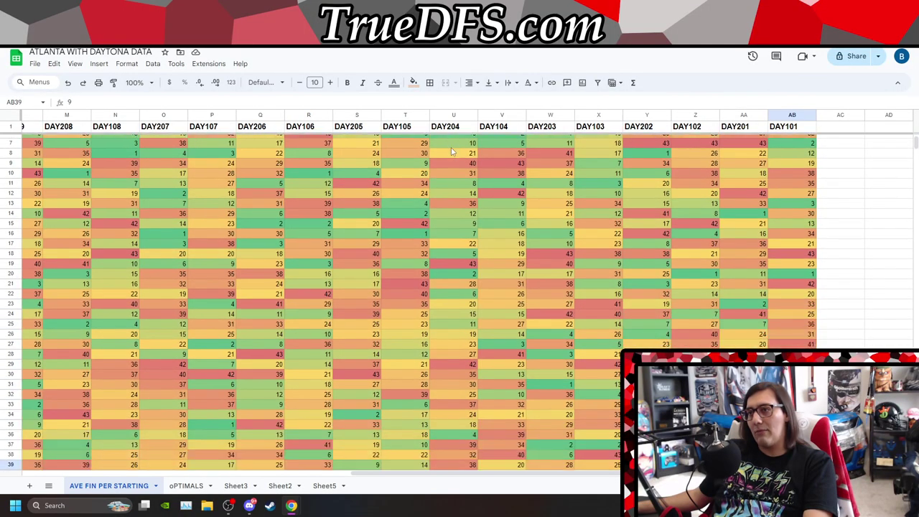
# Return to the start of the DAY101 column and review the finishes for starting positions 1 to 3 and the header
pyautogui.press('Up')
pyautogui.press('Up')
pyautogui.press('Up')
pyautogui.press('Up')
pyautogui.press('Up')
pyautogui.press('Up')
pyautogui.press('Up')
pyautogui.press('Up')
pyautogui.press('Up')
pyautogui.press('Up')
pyautogui.press('Up')
pyautogui.press('Up')
pyautogui.press('Up')
pyautogui.press('Up')
pyautogui.press('Up')
pyautogui.press('Up')
pyautogui.press('Up')
pyautogui.press('Up')
pyautogui.press('Up')
pyautogui.press('Up')
pyautogui.press('Up')
pyautogui.press('Down')
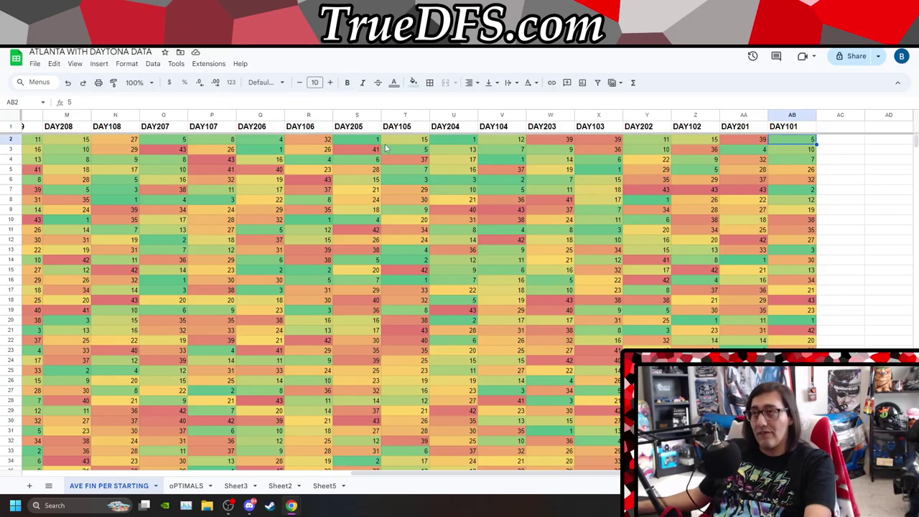
pyautogui.press('Down')
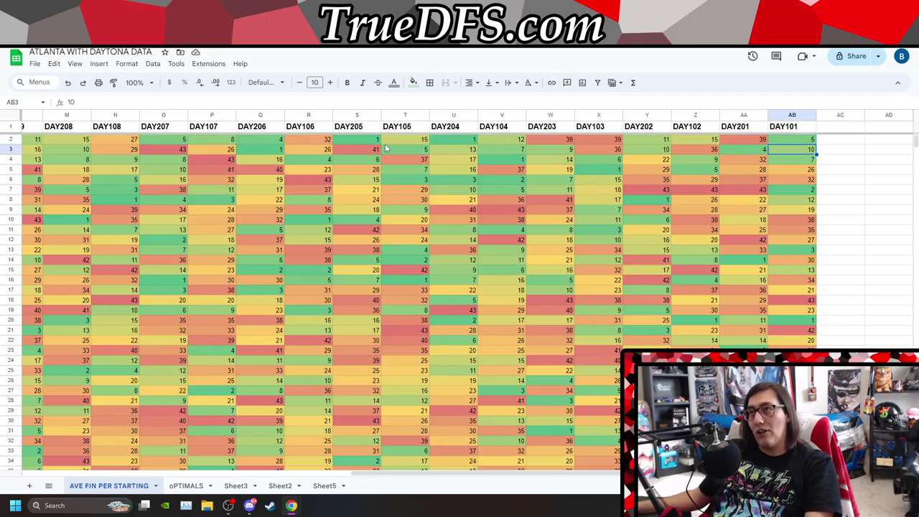
pyautogui.press('Down')
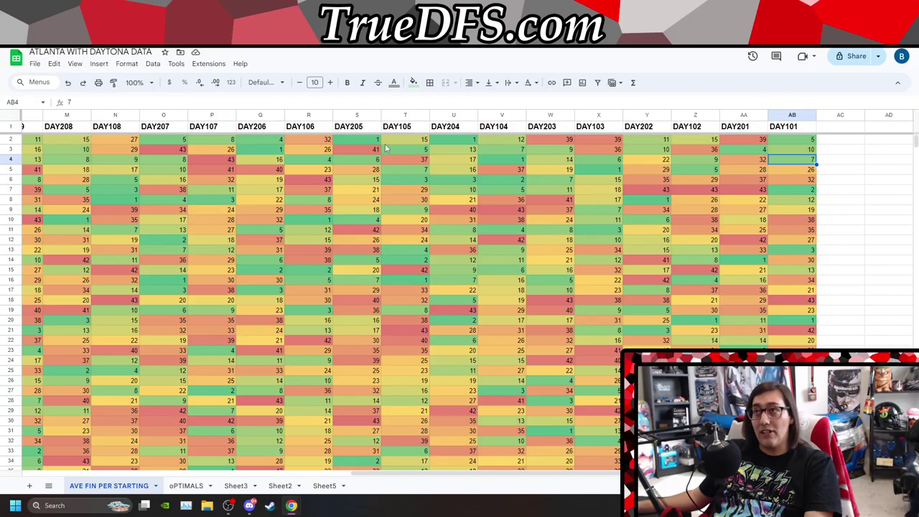
pyautogui.press('Up')
pyautogui.press('Up')
pyautogui.press('Up')
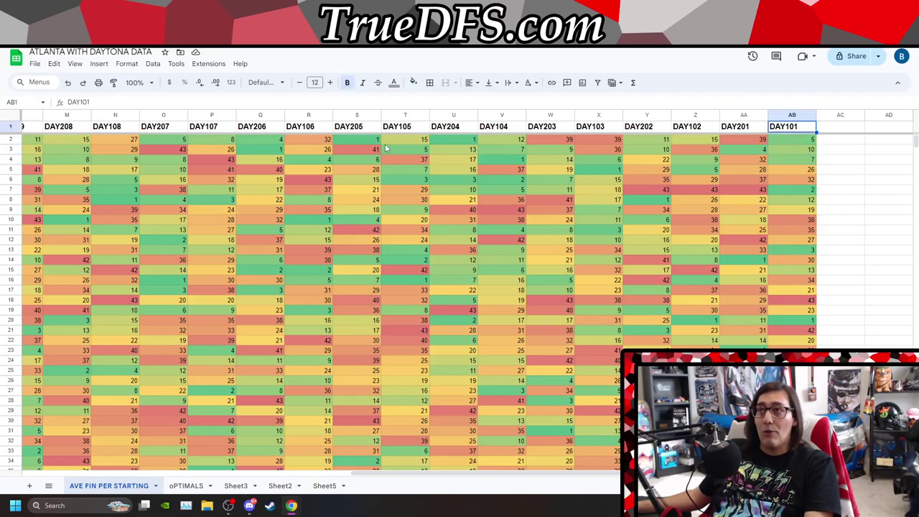
# Go back through the Daytona race headers from DAY101 to DAY 110
pyautogui.press('Left')
pyautogui.press('Left')
pyautogui.press('Left')
pyautogui.press('Left')
pyautogui.press('Left')
pyautogui.press('Left')
pyautogui.press('Left')
pyautogui.press('Left')
pyautogui.press('Left')
pyautogui.press('Left')
pyautogui.press('Left')
pyautogui.press('Left')
pyautogui.press('Left')
pyautogui.press('Left')
pyautogui.press('Left')
pyautogui.press('Left')
pyautogui.press('Left')
pyautogui.press('Left')
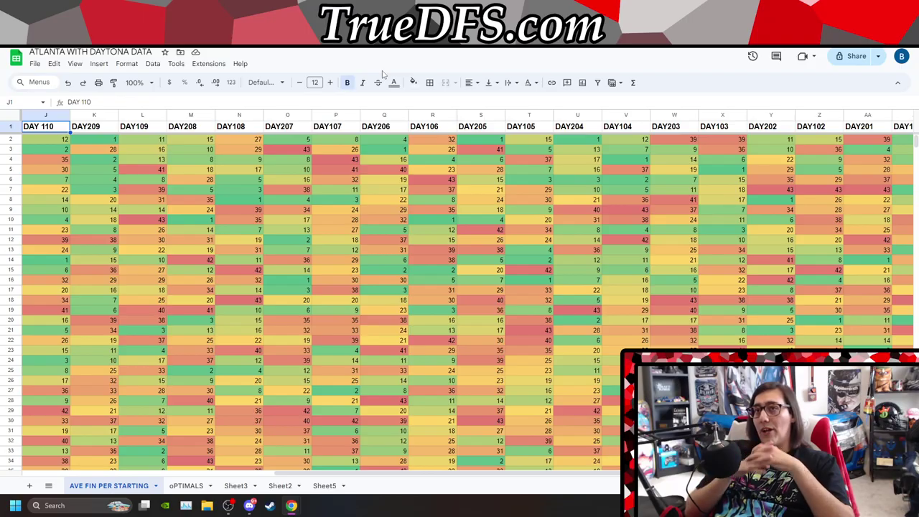
# Review the Atlanta race and average finish headers back to the Start column
pyautogui.press('Left')
pyautogui.press('Left')
pyautogui.press('Left')
pyautogui.press('Left')
pyautogui.press('Left')
pyautogui.press('Left')
pyautogui.press('Left')
pyautogui.press('Left')
pyautogui.press('Left')
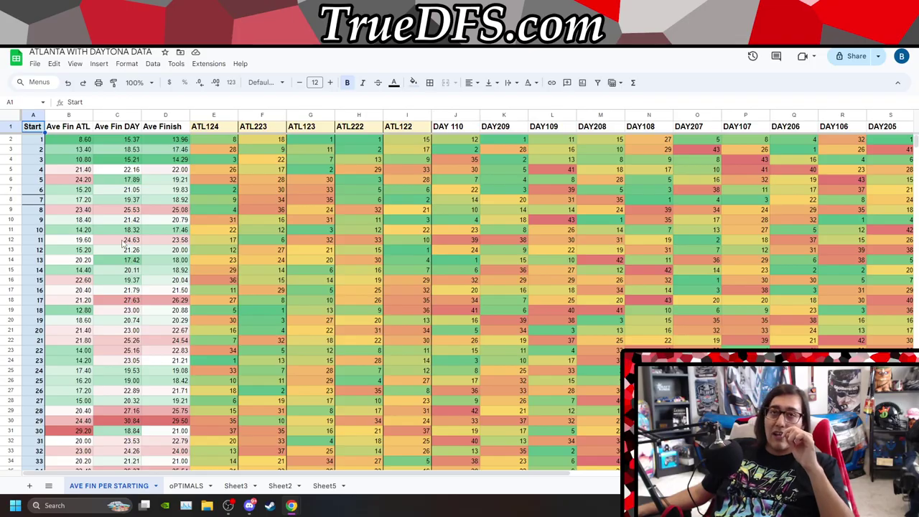
# Check the Daytona average finishes for starting positions 1 and 2
pyautogui.click(37, 143)
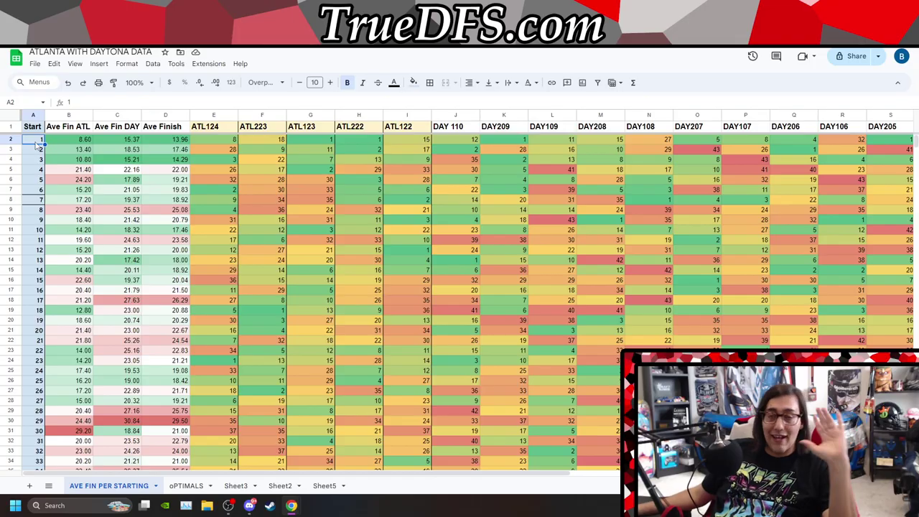
pyautogui.press('Right')
pyautogui.press('Right')
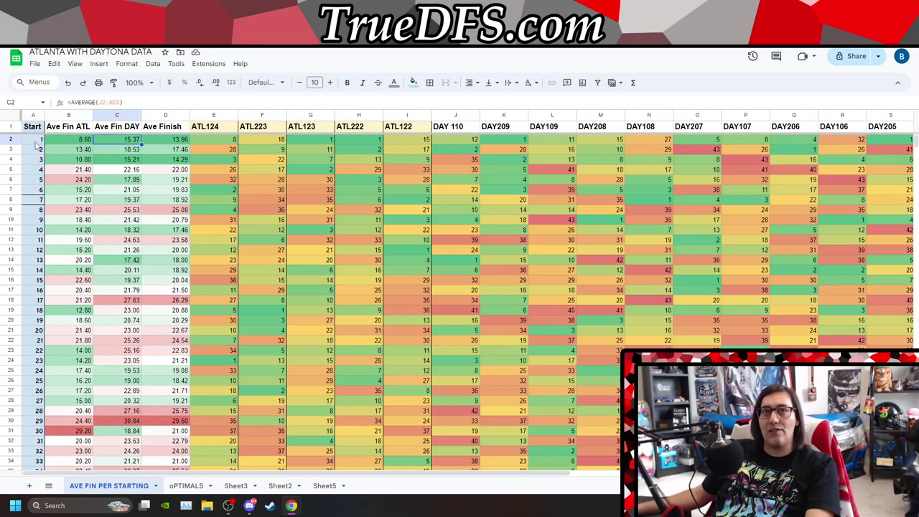
pyautogui.press('Down')
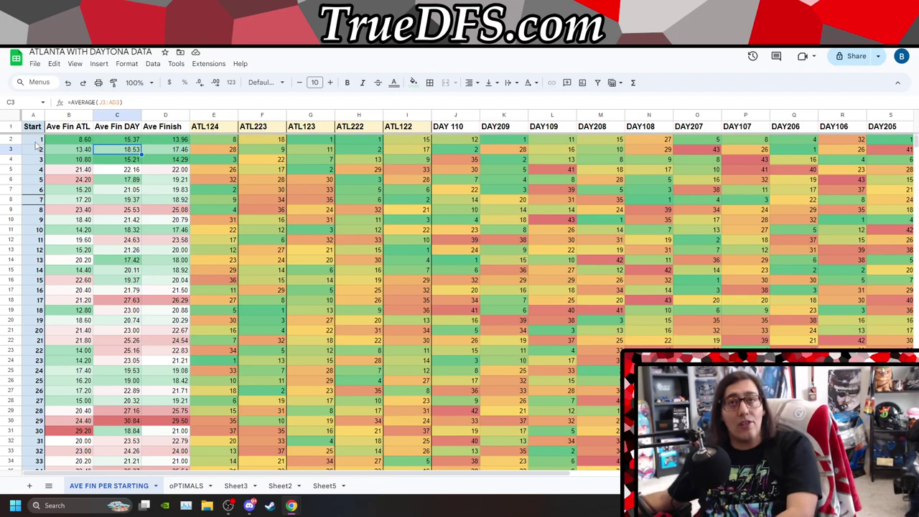
# Look through the Atlanta average finishes from starting position 1 down to 12 and back up to 1
pyautogui.press('Up')
pyautogui.press('Left')
pyautogui.press('Down')
pyautogui.press('Down')
pyautogui.press('Down')
pyautogui.press('Down')
pyautogui.press('Down')
pyautogui.press('Down')
pyautogui.press('Down')
pyautogui.press('Down')
pyautogui.press('Down')
pyautogui.press('Down')
pyautogui.press('Down')
pyautogui.press('Up')
pyautogui.press('Up')
pyautogui.press('Up')
pyautogui.press('Up')
pyautogui.press('Up')
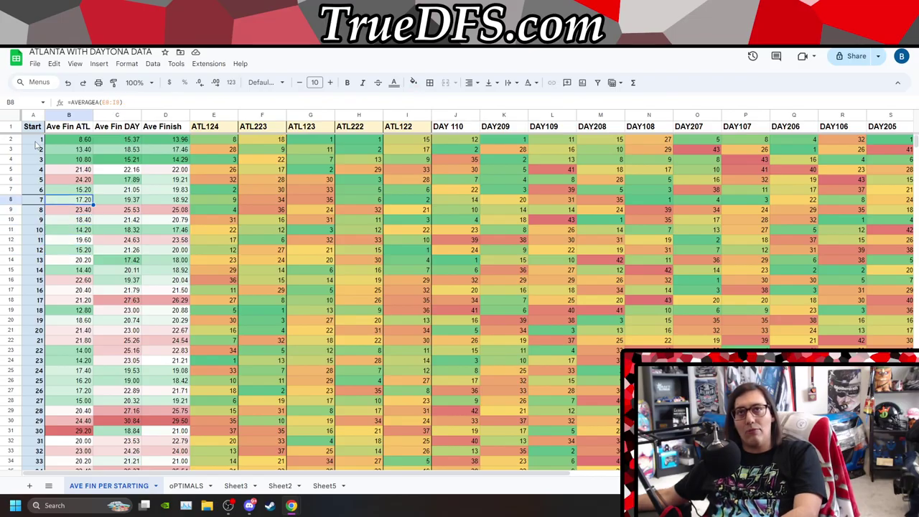
pyautogui.press('Up')
pyautogui.press('Up')
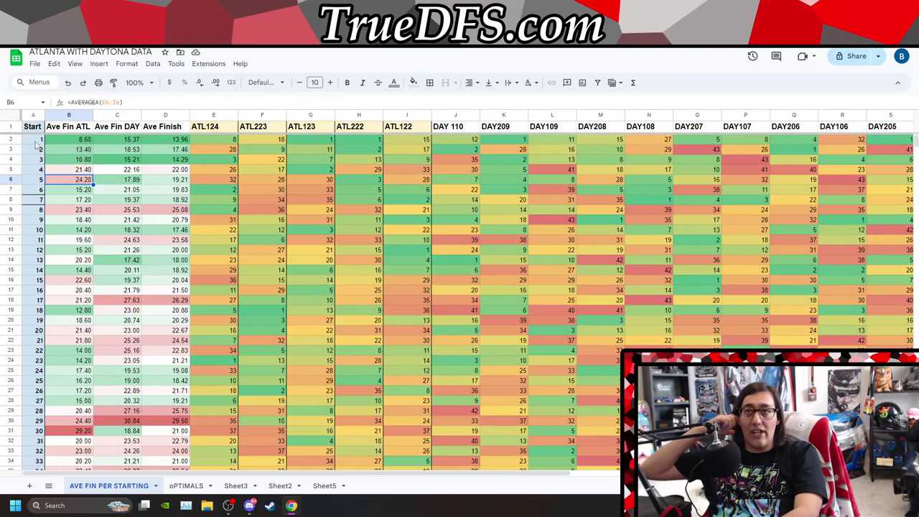
pyautogui.press('Up')
pyautogui.press('Up')
pyautogui.press('Up')
pyautogui.press('Up')
# Examine the Atlanta race finishes for starting position 1, comparing ATL123 with ATL222
pyautogui.press('Right')
pyautogui.press('Right')
pyautogui.press('Right')
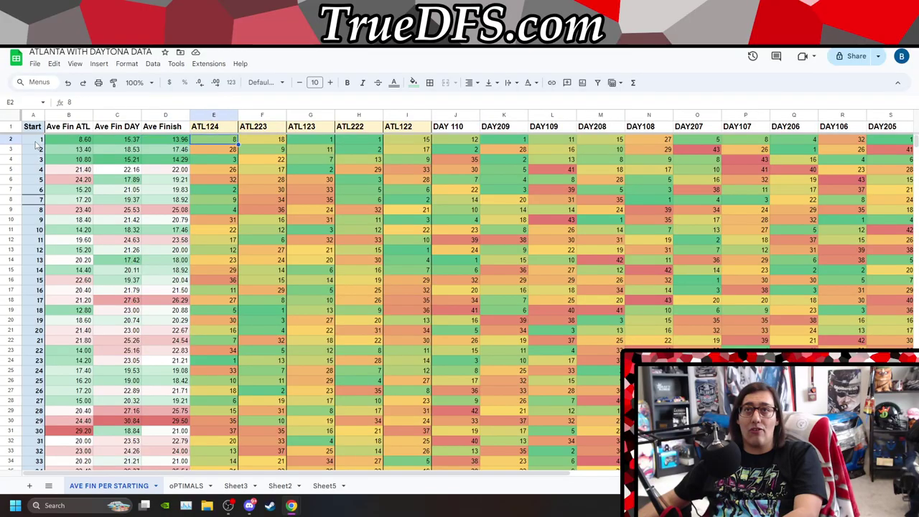
pyautogui.press('Right')
pyautogui.press('Right')
pyautogui.press('Right')
pyautogui.press('Left')
pyautogui.press('Right')
pyautogui.press('Left')
pyautogui.press('Right')
pyautogui.press('Left')
pyautogui.press('Right')
pyautogui.press('Left')
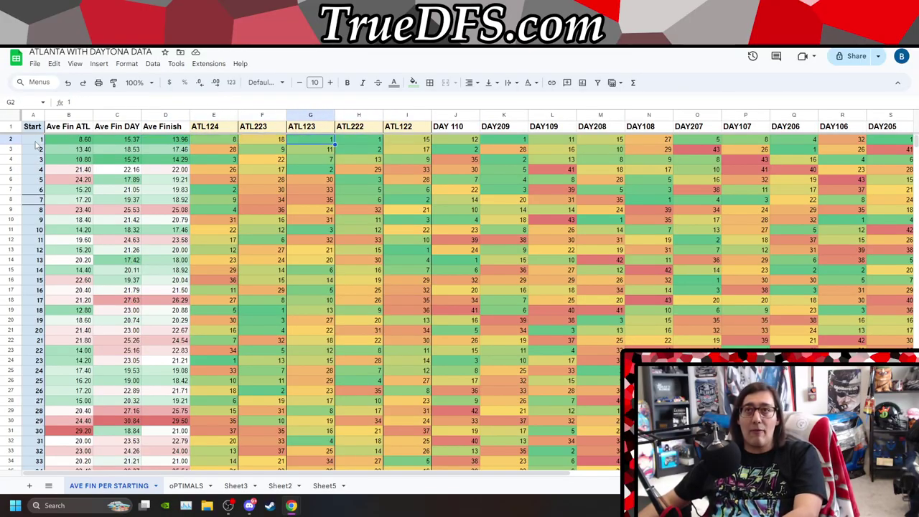
pyautogui.press('Right')
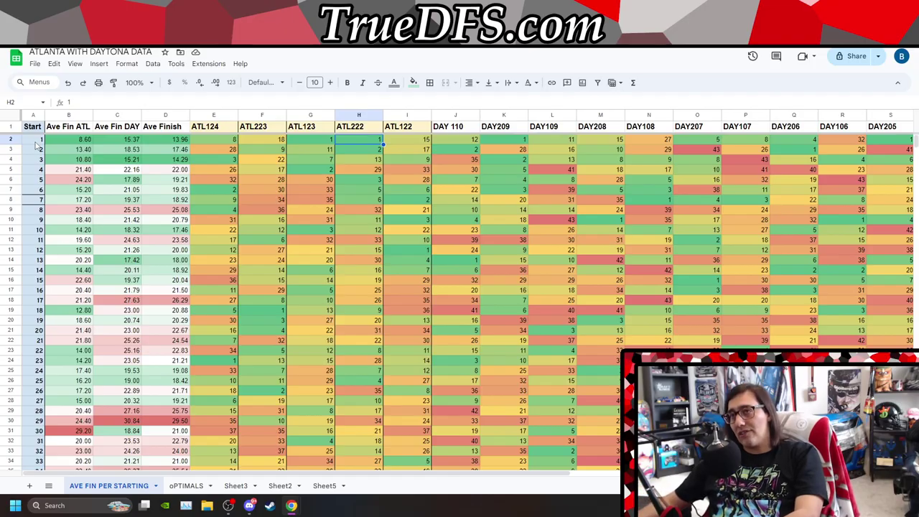
# Examine the row for starting position 1 from ATL122 across the Daytona races
pyautogui.press('Right')
pyautogui.press('Right')
pyautogui.press('Right')
pyautogui.press('Right')
pyautogui.press('Left')
pyautogui.press('Right')
pyautogui.press('Right')
pyautogui.press('Right')
pyautogui.press('Right')
pyautogui.press('Left')
pyautogui.press('Left')
pyautogui.press('Right')
pyautogui.press('Right')
pyautogui.press('Right')
pyautogui.press('Right')
pyautogui.press('Right')
pyautogui.press('Right')
pyautogui.press('Right')
pyautogui.press('Right')
pyautogui.press('Right')
pyautogui.press('Right')
pyautogui.press('Right')
pyautogui.press('Right')
pyautogui.press('Right')
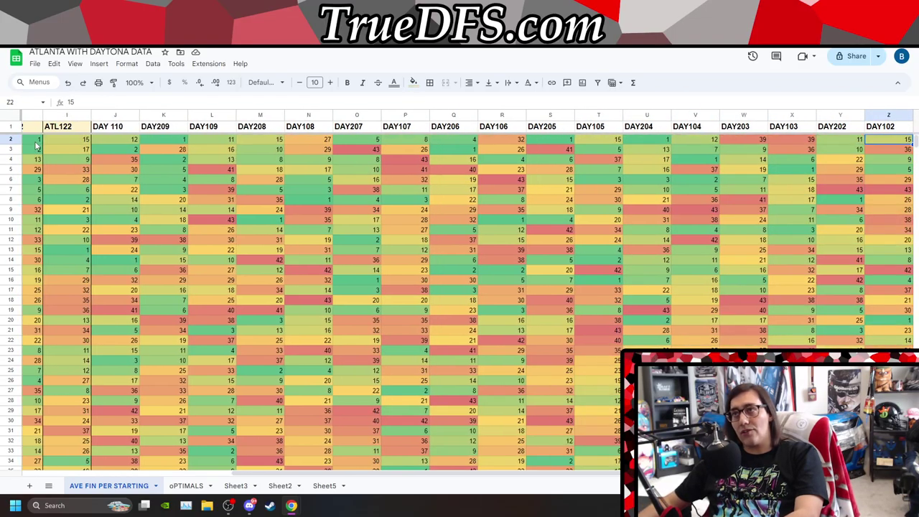
# Go back along the starting position 1 row from the oldest Daytona races to the Start column
pyautogui.press('Left')
pyautogui.press('Left')
pyautogui.press('Left')
pyautogui.press('Left')
pyautogui.press('Left')
pyautogui.press('Left')
pyautogui.press('Left')
pyautogui.press('Left')
pyautogui.press('Left')
pyautogui.press('Left')
pyautogui.press('Left')
pyautogui.press('Left')
pyautogui.press('Left')
pyautogui.press('Left')
pyautogui.press('Left')
pyautogui.press('Left')
pyautogui.press('Left')
pyautogui.press('Left')
pyautogui.press('Left')
pyautogui.press('Left')
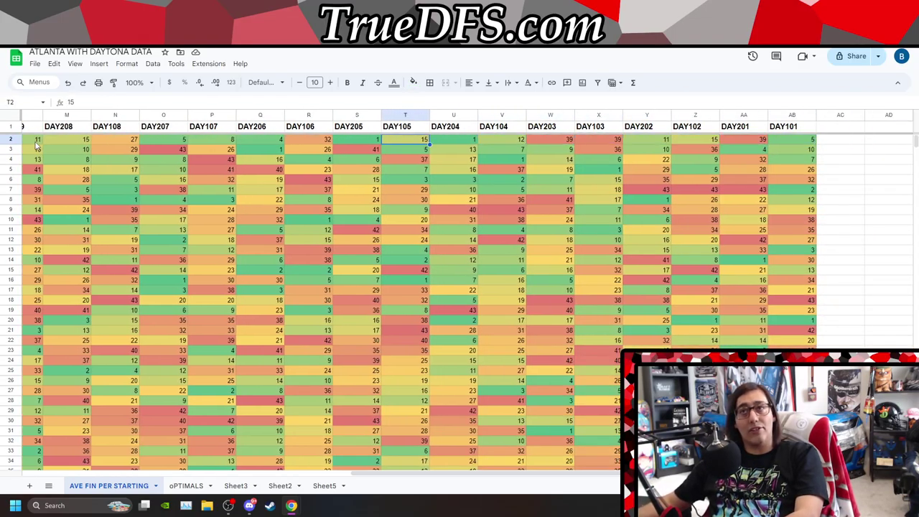
pyautogui.press('Left')
pyautogui.press('Left')
pyautogui.press('Left')
pyautogui.press('Left')
pyautogui.press('Left')
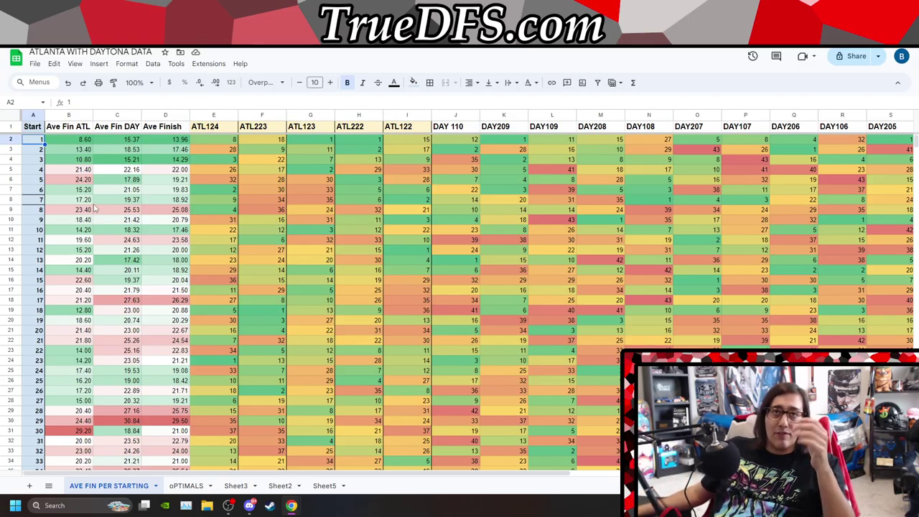
# Compare the Atlanta average finishes for starting positions 3, 2 and 1
pyautogui.click(70, 163)
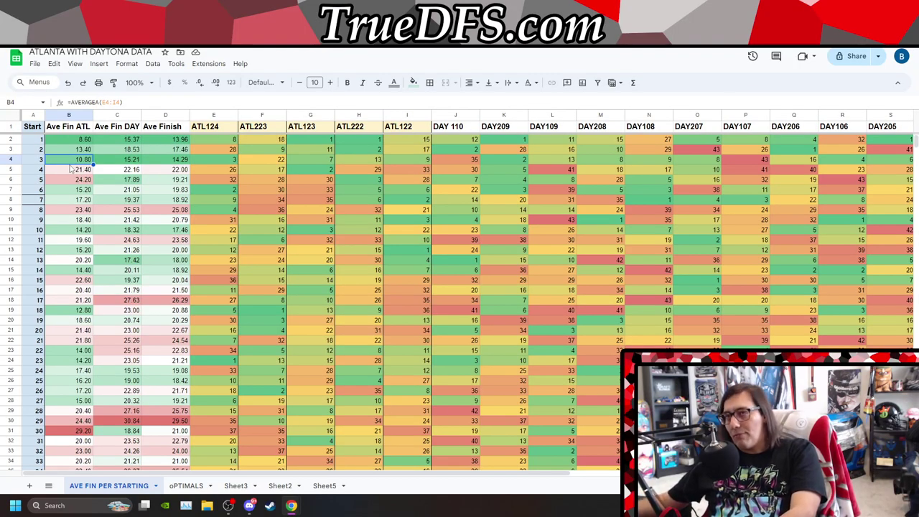
pyautogui.press('Up')
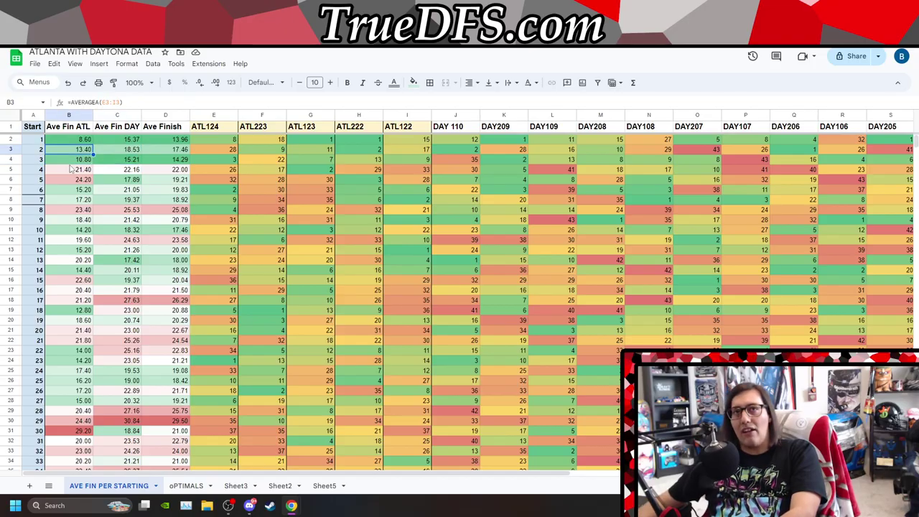
pyautogui.press('Up')
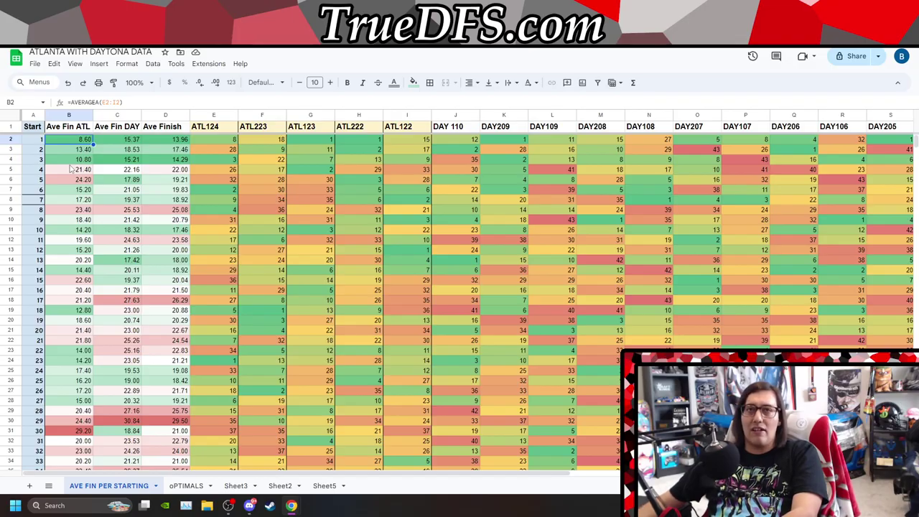
# Review starting position 1's individual Atlanta finishes back and forth across the race columns, ending at ATL123
pyautogui.press('Right')
pyautogui.press('Right')
pyautogui.press('Right')
pyautogui.press('Right')
pyautogui.press('Right')
pyautogui.press('Right')
pyautogui.press('Right')
pyautogui.press('Right')
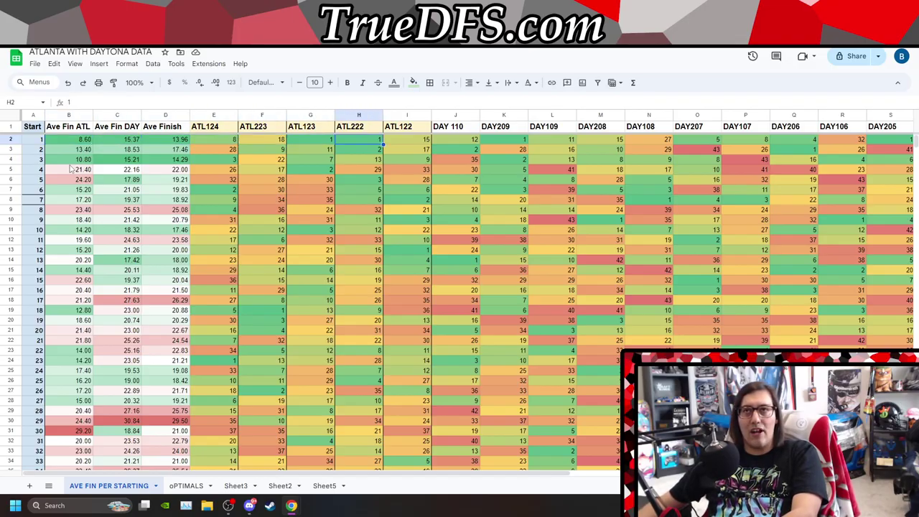
pyautogui.press('Left')
pyautogui.press('Left')
pyautogui.press('Left')
pyautogui.press('Left')
pyautogui.press('Right')
pyautogui.press('Right')
pyautogui.press('Right')
pyautogui.press('Left')
pyautogui.press('Left')
pyautogui.press('Left')
pyautogui.press('Left')
pyautogui.press('Left')
pyautogui.press('Right')
pyautogui.press('Right')
pyautogui.press('Right')
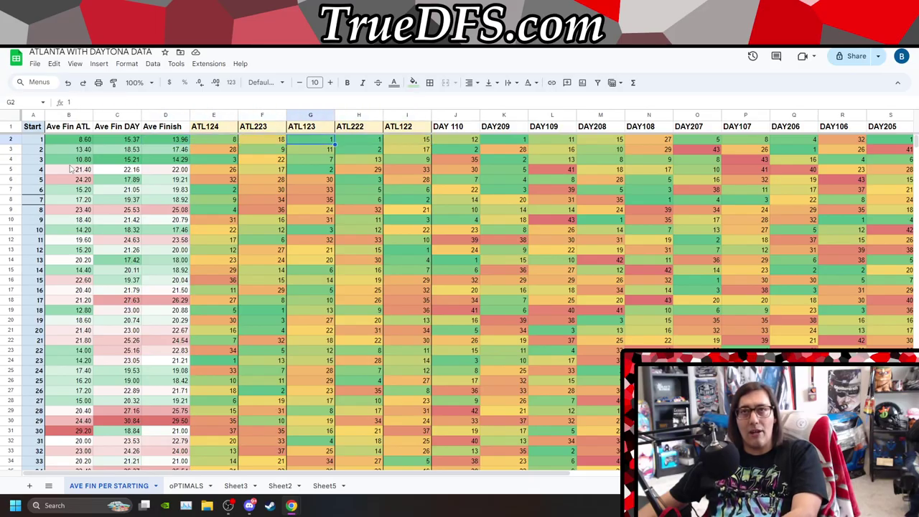
# Compare starting position 1's ATL223, ATL123 and ATL222 finishes, then return to its Atlanta average finish
pyautogui.press('Left')
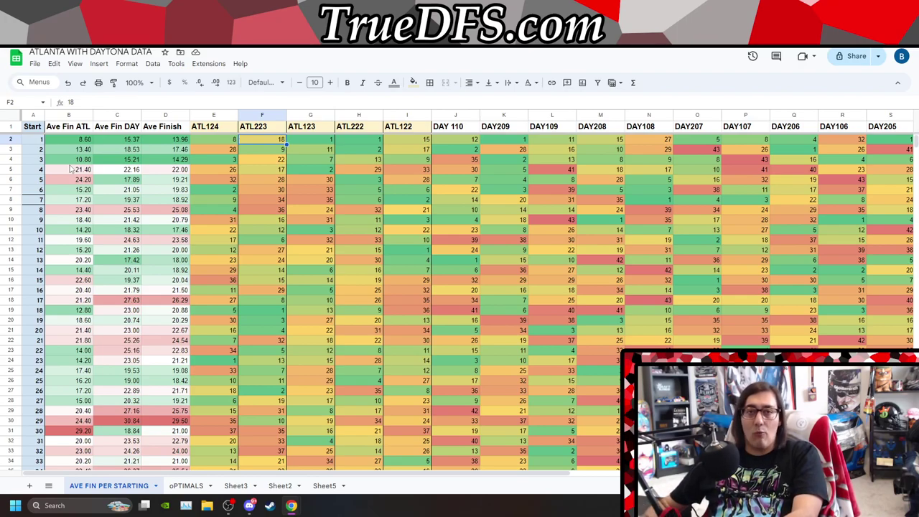
pyautogui.press('Right')
pyautogui.press('Right')
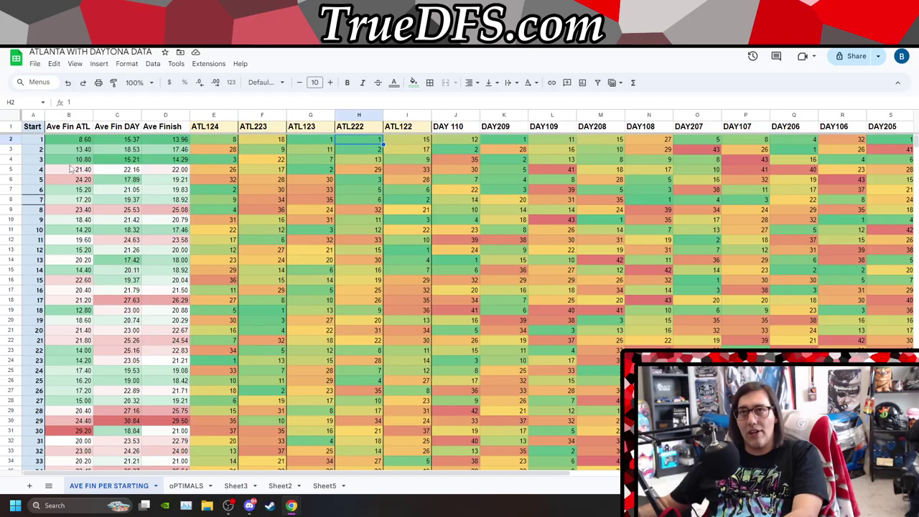
pyautogui.press('Left')
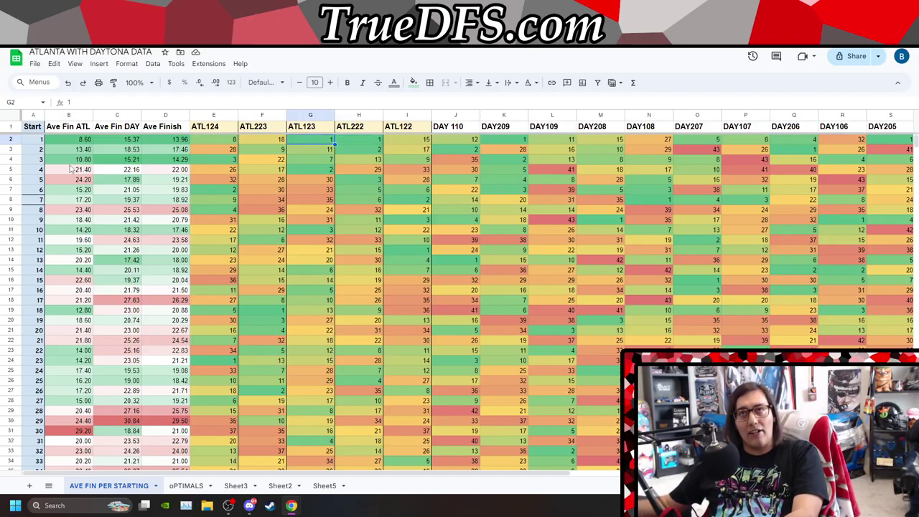
pyautogui.press('Right')
pyautogui.press('Right')
pyautogui.press('Left')
pyautogui.press('Left')
pyautogui.press('Left')
pyautogui.press('Left')
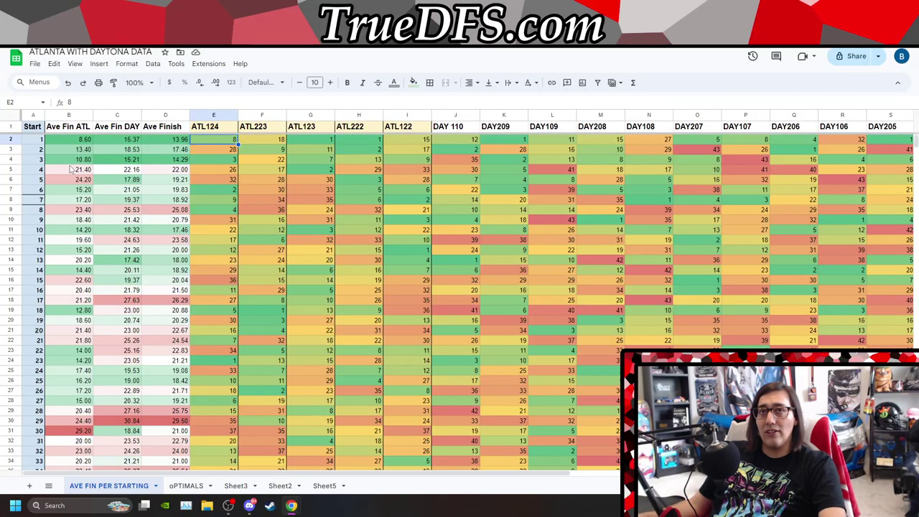
pyautogui.press('Left')
pyautogui.press('Left')
pyautogui.press('Left')
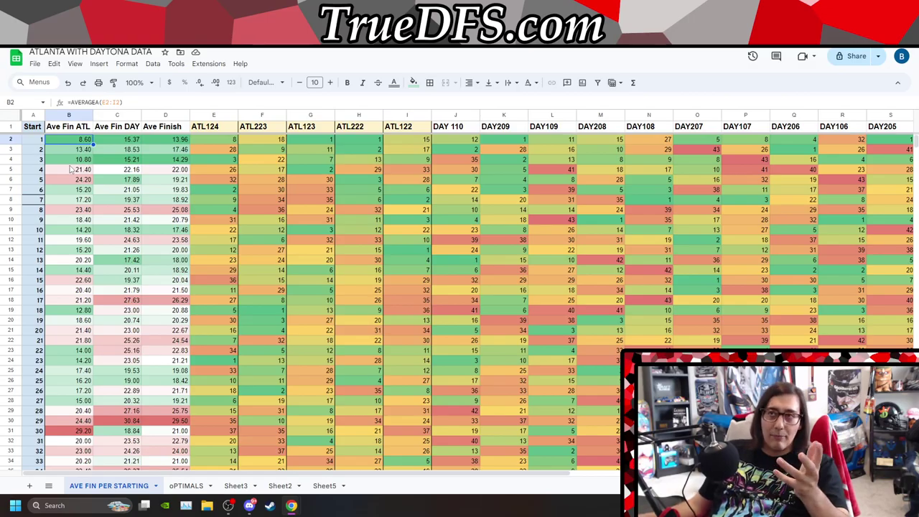
# Go down the Atlanta average finishes from starting position 1 to starting position 9
pyautogui.press('Down')
pyautogui.press('Down')
pyautogui.press('Down')
pyautogui.press('Down')
pyautogui.press('Down')
pyautogui.press('Down')
pyautogui.press('Down')
pyautogui.press('Down')
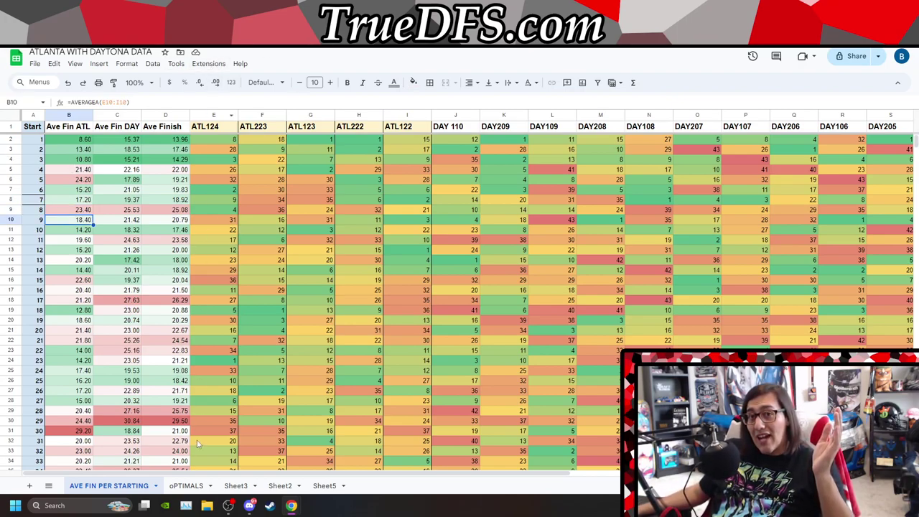
# Compare the oPTIMALS sheet with the AVE FIN PER STARTING sheet, ending on oPTIMALS
pyautogui.click(188, 487)
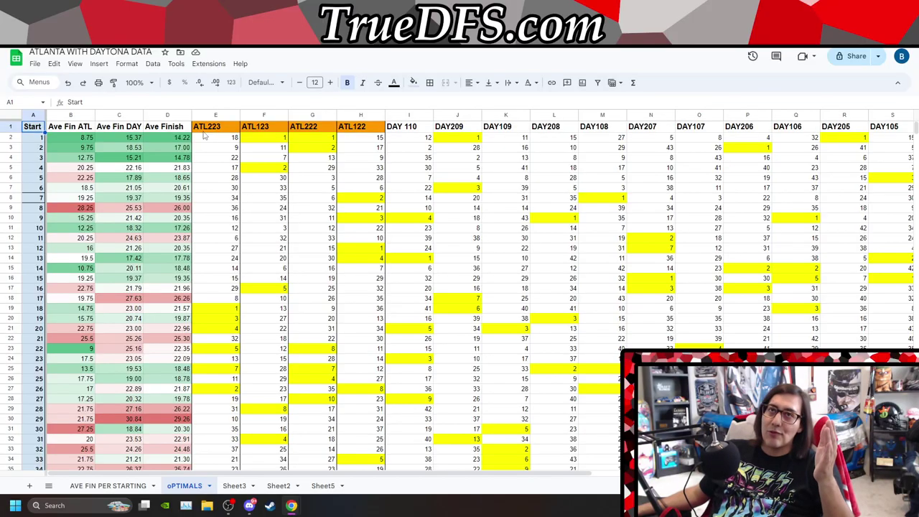
pyautogui.click(49, 486)
pyautogui.click(94, 405)
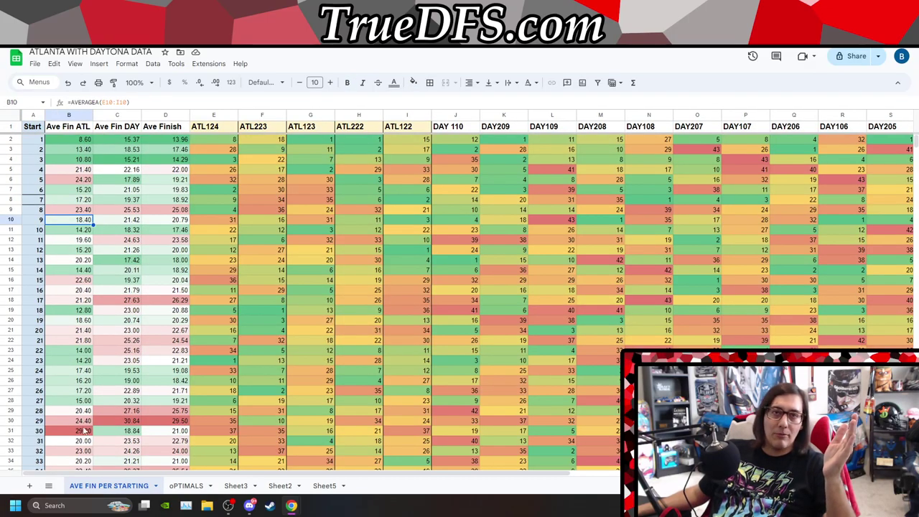
pyautogui.click(49, 486)
pyautogui.click(54, 419)
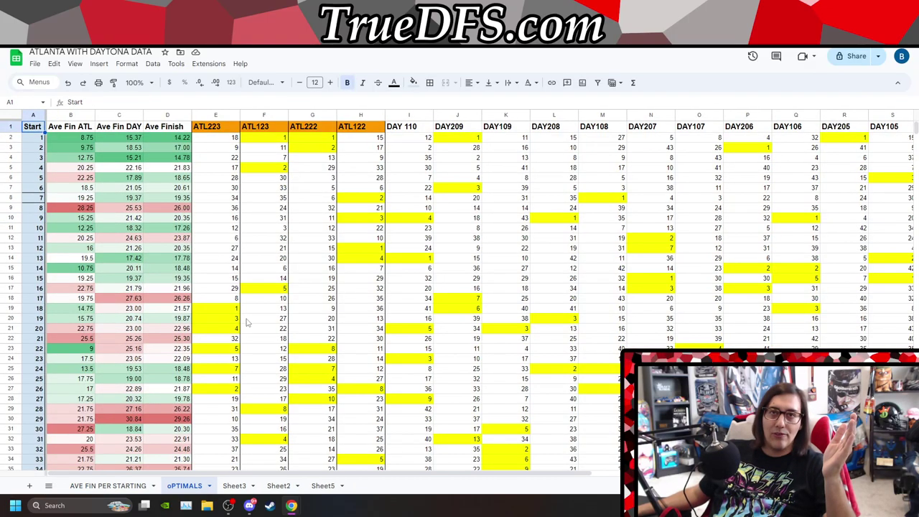
# Review starting position 7's finishes across every race on oPTIMALS, from ATL223 past DAY101
pyautogui.click(216, 200)
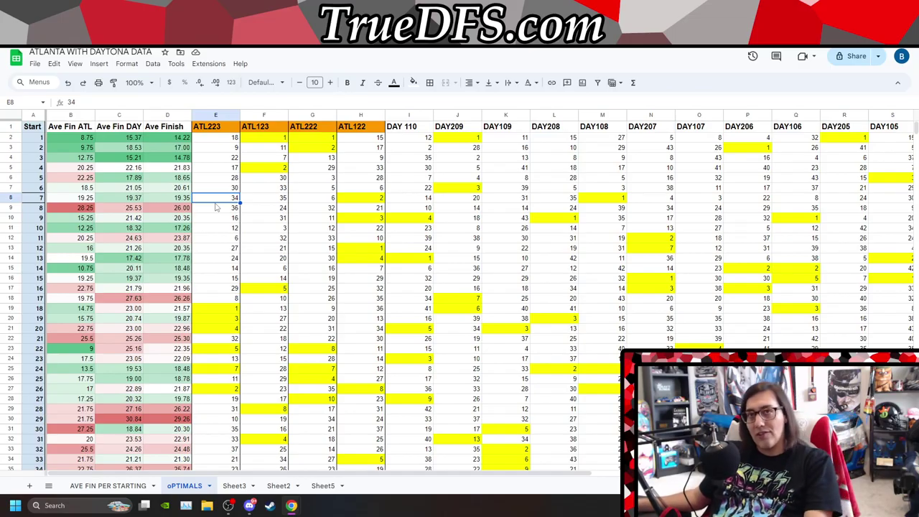
pyautogui.press('Right')
pyautogui.press('Right')
pyautogui.press('Right')
pyautogui.press('Right')
pyautogui.press('Right')
pyautogui.press('Right')
pyautogui.press('Right')
pyautogui.press('Right')
pyautogui.press('Right')
pyautogui.press('Right')
pyautogui.press('Right')
pyautogui.press('Right')
pyautogui.press('Right')
pyautogui.press('Right')
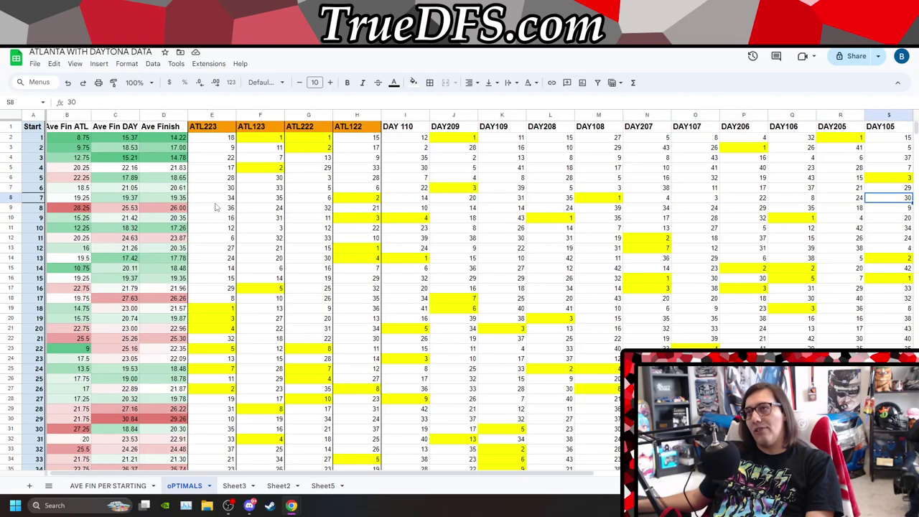
pyautogui.press('Right')
pyautogui.press('Right')
pyautogui.press('Right')
pyautogui.press('Right')
pyautogui.press('Right')
pyautogui.press('Right')
pyautogui.press('Right')
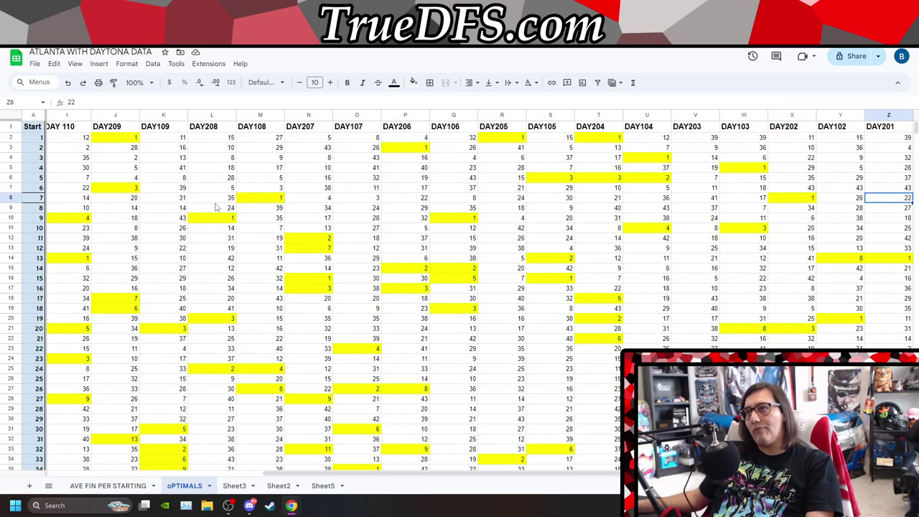
pyautogui.press('Right')
pyautogui.press('Right')
# Examine the highlighted optimal finishes in the Daytona races down from starting position 7 to the last starting positions
pyautogui.press('Down')
pyautogui.press('Down')
pyautogui.press('Down')
pyautogui.press('Down')
pyautogui.press('Down')
pyautogui.press('Down')
pyautogui.press('Down')
pyautogui.press('Down')
pyautogui.press('Down')
pyautogui.press('Down')
pyautogui.press('Down')
pyautogui.press('Down')
pyautogui.press('Down')
pyautogui.press('Down')
pyautogui.press('Down')
pyautogui.press('Down')
pyautogui.press('Down')
pyautogui.press('Down')
pyautogui.press('Down')
pyautogui.press('Down')
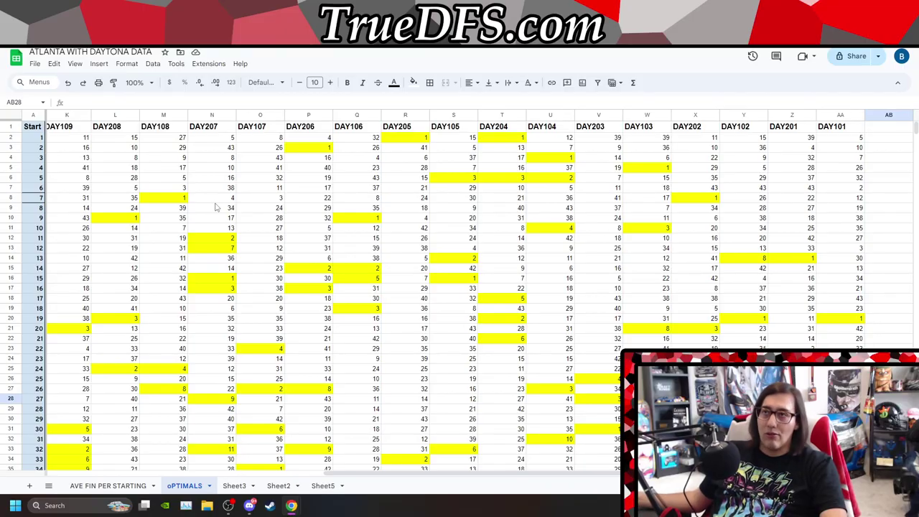
pyautogui.press('Down')
pyautogui.press('Down')
pyautogui.press('Down')
pyautogui.press('Down')
pyautogui.press('Down')
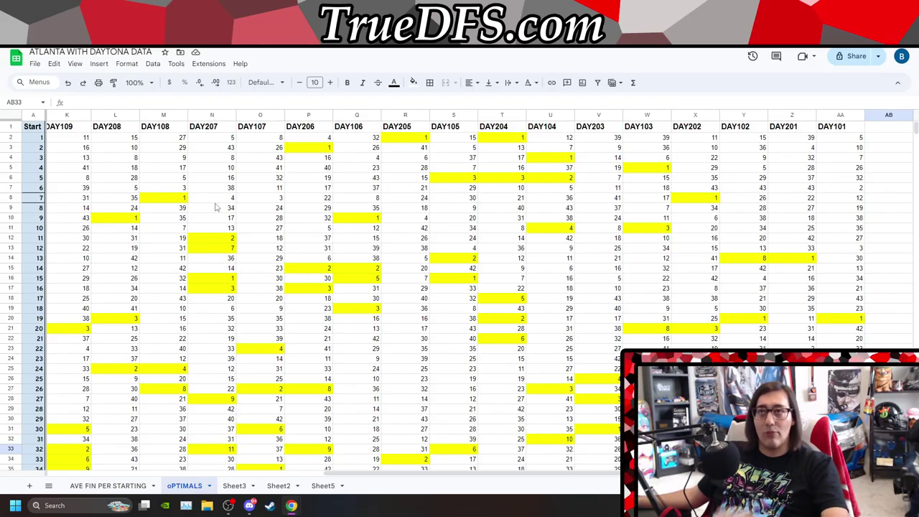
pyautogui.press('Down')
pyautogui.press('Down')
pyautogui.press('Down')
pyautogui.press('Down')
pyautogui.press('Down')
pyautogui.press('Down')
pyautogui.press('Down')
pyautogui.press('Down')
pyautogui.press('Down')
pyautogui.press('Down')
pyautogui.press('Down')
pyautogui.press('Down')
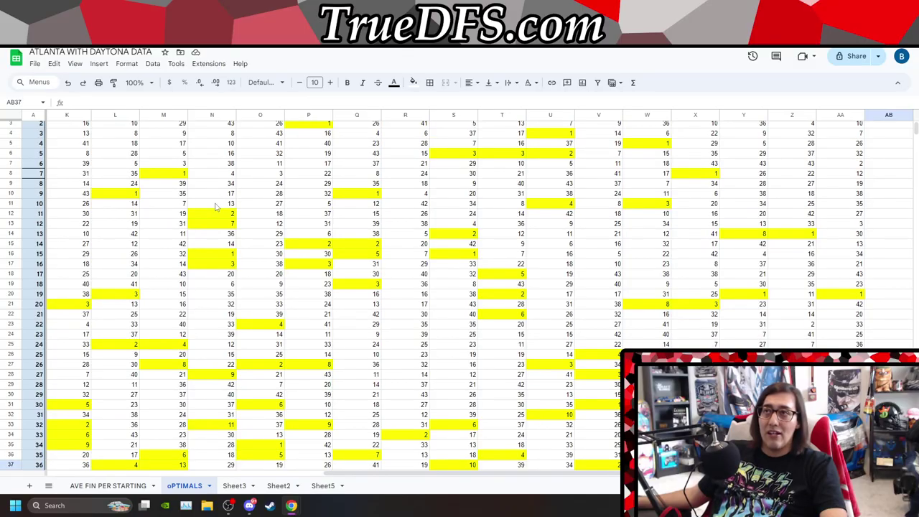
# Review the highlighted Daytona finishes back up from the deepest starting positions to starting position 1
pyautogui.press('Up')
pyautogui.press('Up')
pyautogui.press('Up')
pyautogui.press('Up')
pyautogui.press('Up')
pyautogui.press('Up')
pyautogui.press('Up')
pyautogui.press('Up')
pyautogui.press('Up')
pyautogui.press('Up')
pyautogui.press('Up')
pyautogui.press('Up')
pyautogui.press('Up')
pyautogui.press('Up')
pyautogui.press('Up')
pyautogui.press('Up')
pyautogui.press('Up')
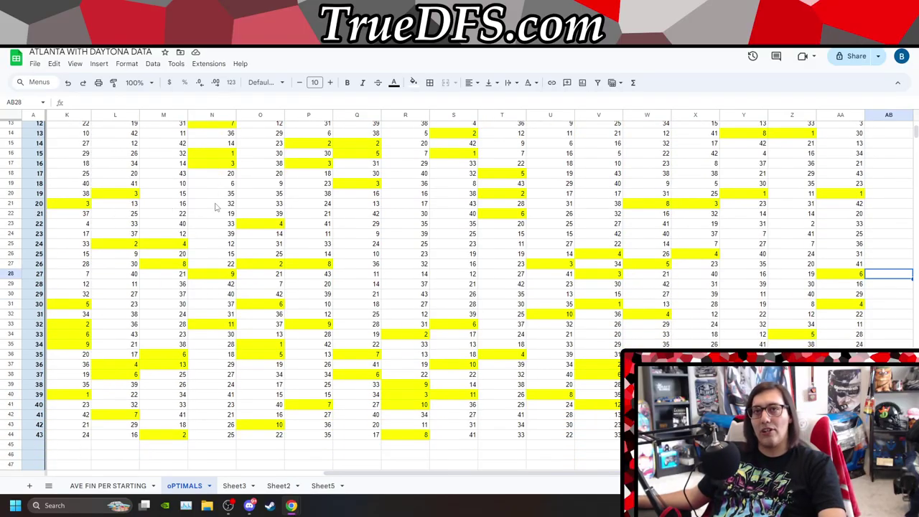
pyautogui.press('Up')
pyautogui.press('Up')
pyautogui.press('Up')
pyautogui.press('Up')
pyautogui.press('Up')
pyautogui.press('Up')
pyautogui.press('Up')
pyautogui.press('Up')
pyautogui.press('Up')
pyautogui.press('Up')
pyautogui.press('Up')
pyautogui.press('Up')
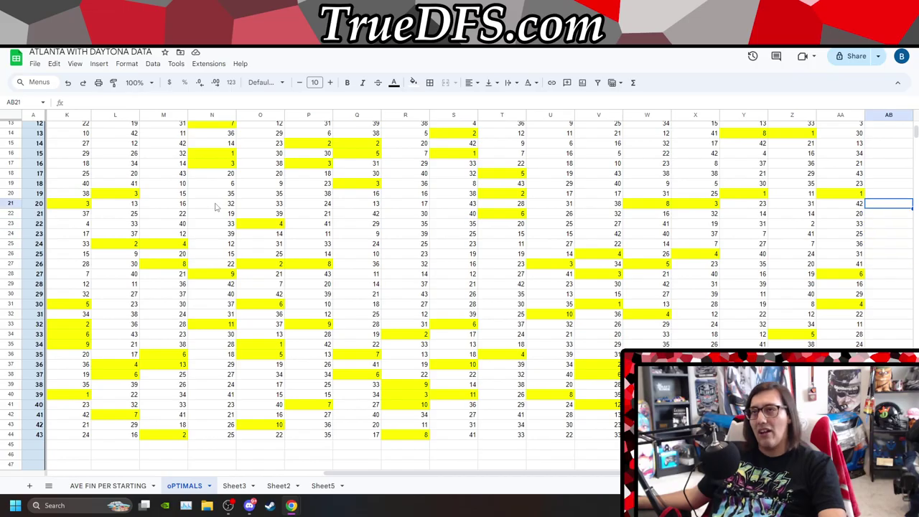
pyautogui.press('Up')
pyautogui.press('Up')
pyautogui.press('Up')
pyautogui.press('Up')
pyautogui.press('Up')
pyautogui.press('Up')
pyautogui.press('Up')
pyautogui.press('Up')
pyautogui.press('Up')
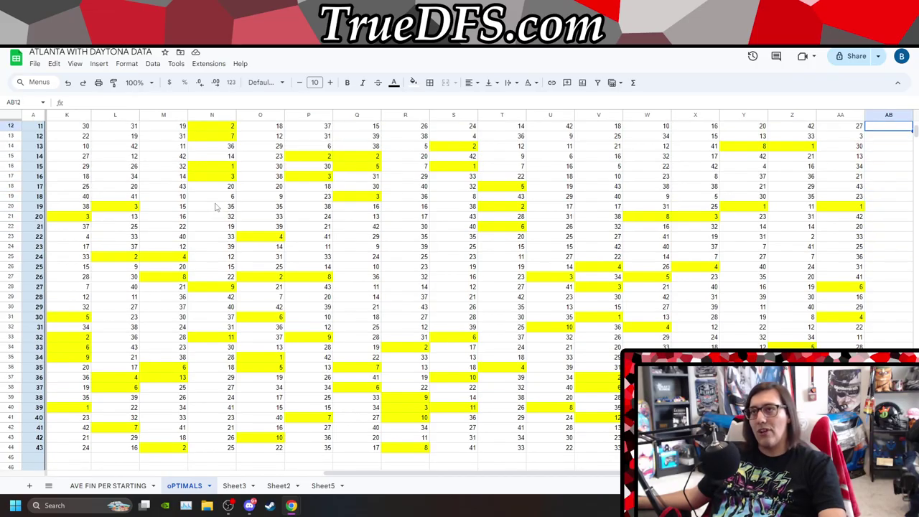
pyautogui.press('Up')
pyautogui.press('Up')
pyautogui.press('Up')
pyautogui.press('Up')
pyautogui.press('Up')
pyautogui.press('Up')
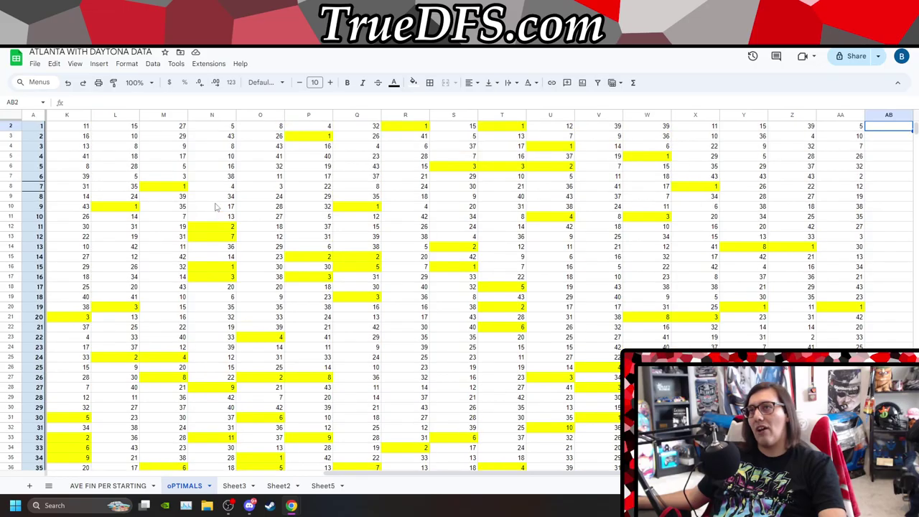
# Go back across the oldest Daytona races at the top of the table to DAY104
pyautogui.press('Left')
pyautogui.press('Left')
pyautogui.press('Left')
pyautogui.press('Left')
pyautogui.press('Left')
pyautogui.press('Left')
pyautogui.press('Left')
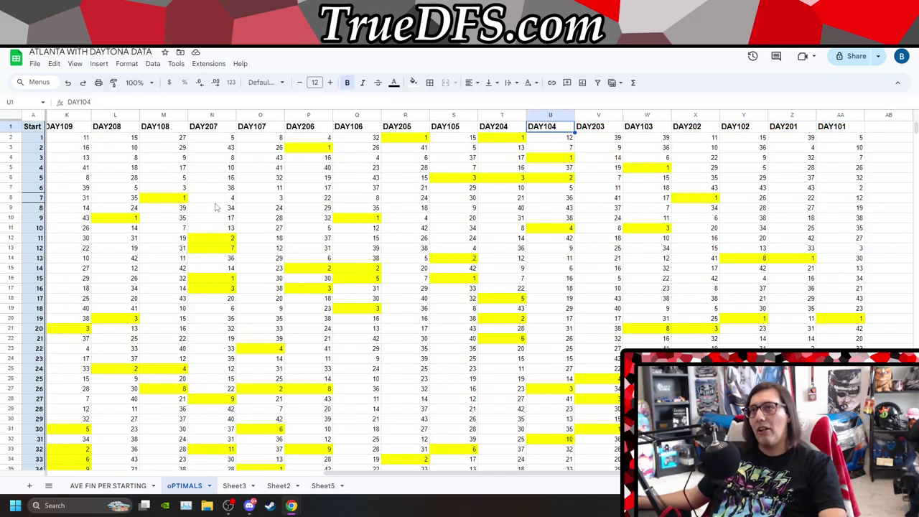
# Compare starting position 2's finishes in the Daytona races around DAY204 and DAY104
pyautogui.press('Down')
pyautogui.press('Down')
pyautogui.press('Left')
pyautogui.press('Left')
pyautogui.press('Left')
pyautogui.press('Right')
pyautogui.press('Right')
pyautogui.press('Right')
pyautogui.press('Left')
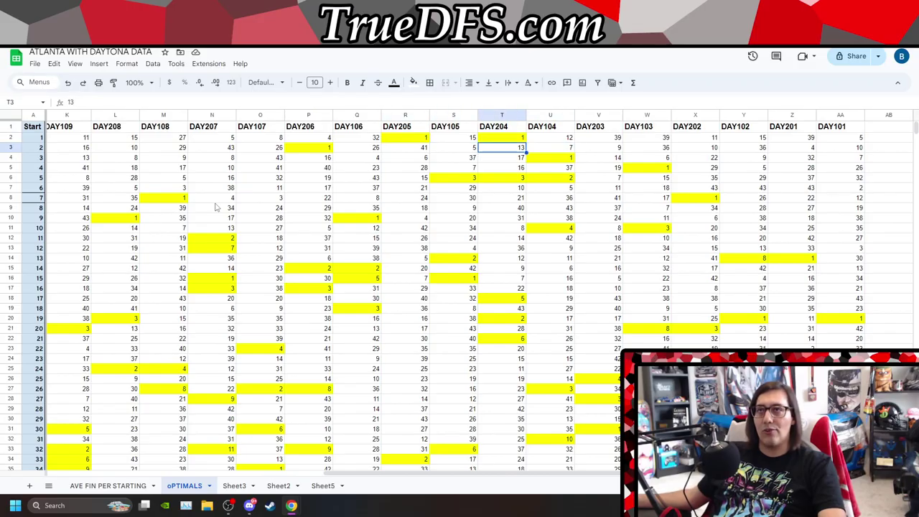
# Check starting position 1's DAY205 finish and go back along its row through the Daytona and Atlanta races to the Start column
pyautogui.press('Up')
pyautogui.press('Left')
pyautogui.press('Left')
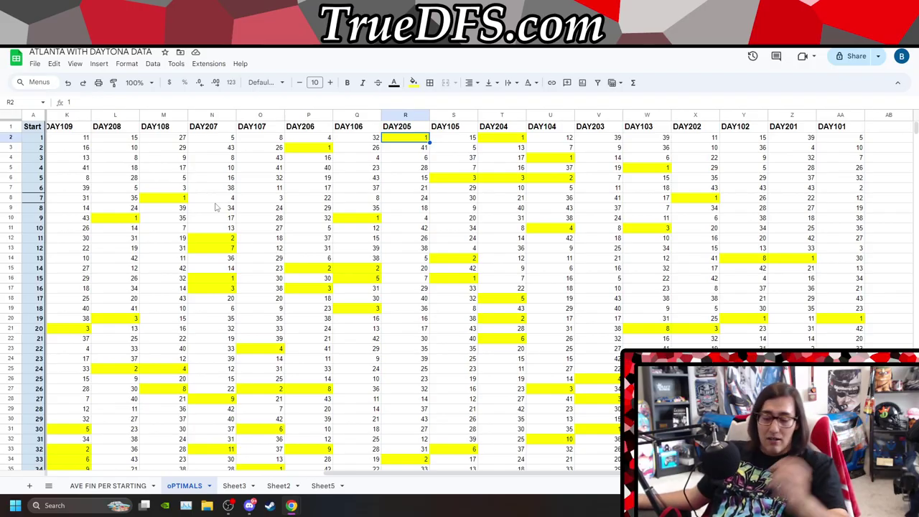
pyautogui.press('Left')
pyautogui.press('Left')
pyautogui.press('Left')
pyautogui.press('Left')
pyautogui.press('Left')
pyautogui.press('Left')
pyautogui.press('Left')
pyautogui.press('Left')
pyautogui.press('Left')
pyautogui.press('Left')
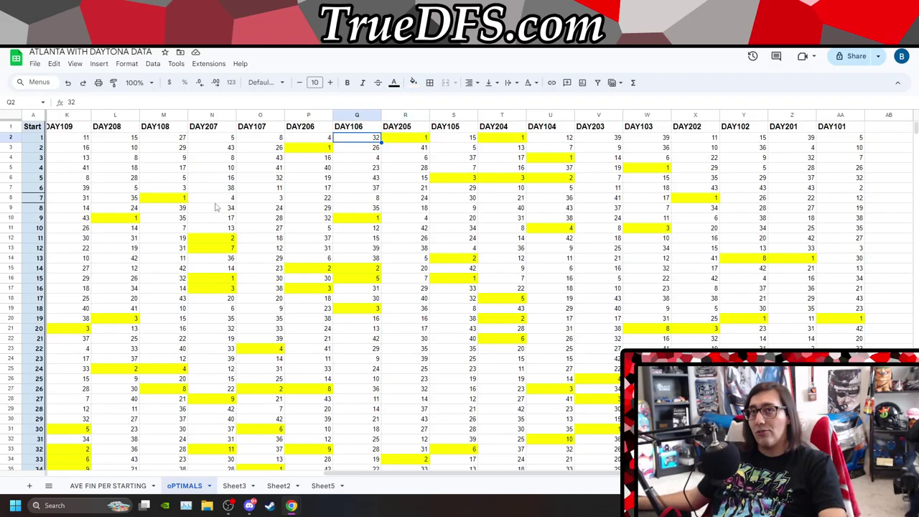
pyautogui.press('Left')
pyautogui.press('Left')
pyautogui.press('Left')
pyautogui.press('Left')
pyautogui.press('Left')
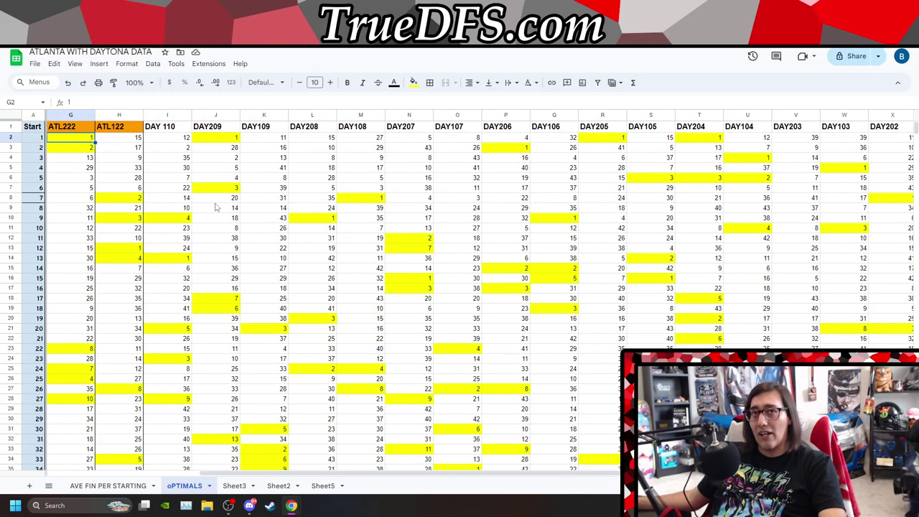
pyautogui.press('Left')
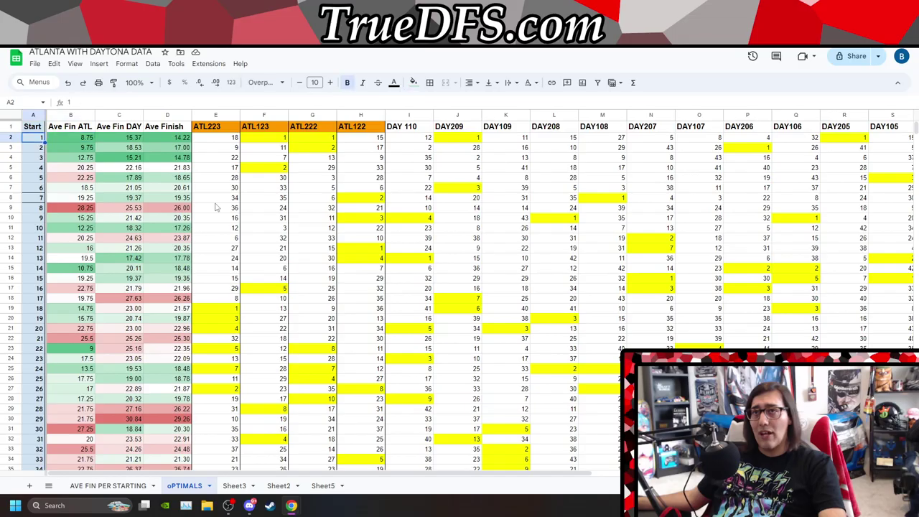
# Review starting position 1's finishes across the Atlanta and Daytona races, from the Start column out to DAY201
pyautogui.press('Right')
pyautogui.press('Right')
pyautogui.press('Right')
pyautogui.press('Right')
pyautogui.press('Right')
pyautogui.press('Right')
pyautogui.press('Right')
pyautogui.press('Right')
pyautogui.press('Right')
pyautogui.press('Right')
pyautogui.press('Right')
pyautogui.press('Right')
pyautogui.press('Right')
pyautogui.press('Right')
pyautogui.press('Right')
pyautogui.press('Right')
pyautogui.press('Right')
pyautogui.press('Right')
pyautogui.press('Right')
pyautogui.press('Right')
pyautogui.press('Right')
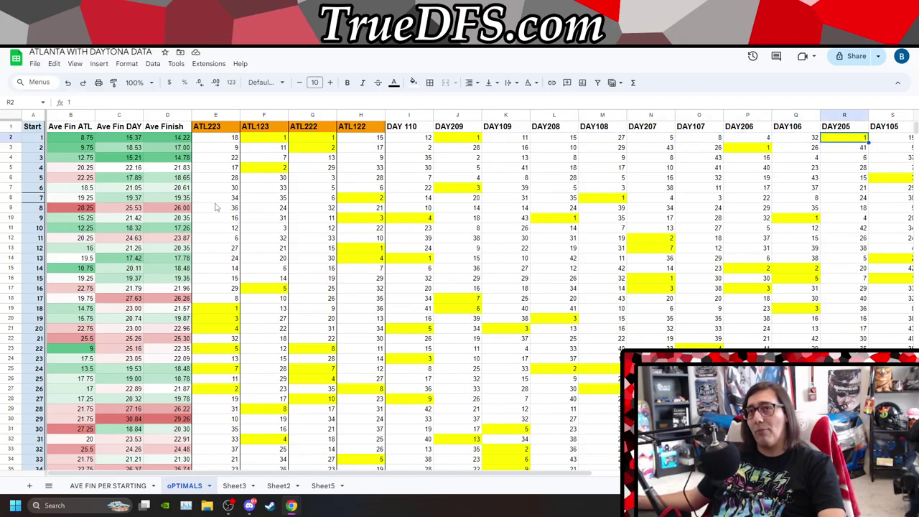
pyautogui.press('Right')
pyautogui.press('Right')
pyautogui.press('Right')
pyautogui.press('Right')
pyautogui.press('Right')
pyautogui.press('Right')
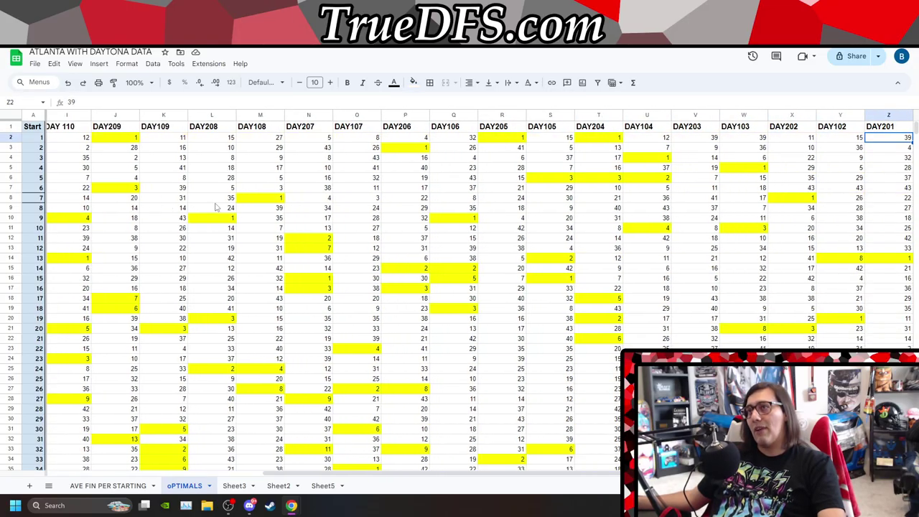
# Go back along starting position 1's row from DAY201 to the Start column
pyautogui.press('Left')
pyautogui.press('Left')
pyautogui.press('Left')
pyautogui.press('Left')
pyautogui.press('Left')
pyautogui.press('Left')
pyautogui.press('Left')
pyautogui.press('Left')
pyautogui.press('Left')
pyautogui.press('Left')
pyautogui.press('Left')
pyautogui.press('Left')
pyautogui.press('Left')
pyautogui.press('Left')
pyautogui.press('Left')
pyautogui.press('Left')
pyautogui.press('Left')
pyautogui.press('Left')
pyautogui.press('Left')
pyautogui.press('Left')
pyautogui.press('Left')
pyautogui.press('Left')
pyautogui.press('Left')
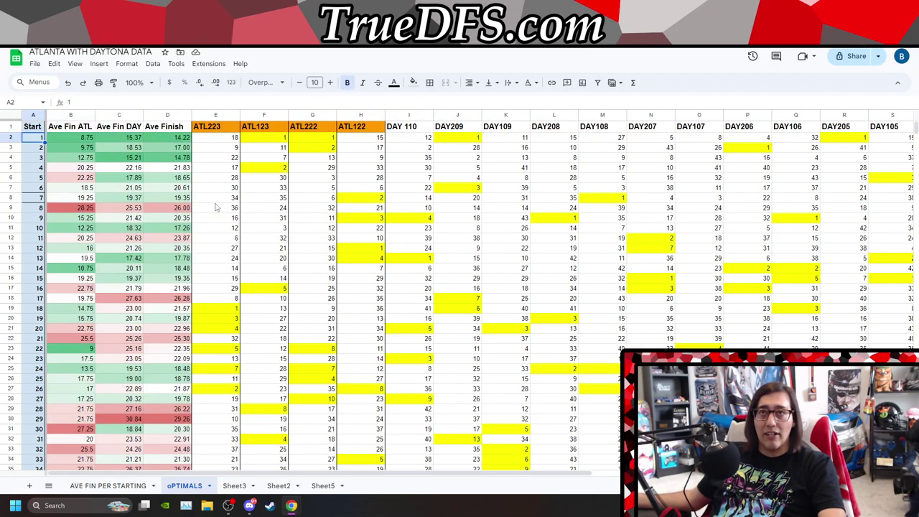
# Switch to the AVE FIN PER STARTING sheet and check starting position 6's average Atlanta finish
pyautogui.press('Down')
pyautogui.press('Down')
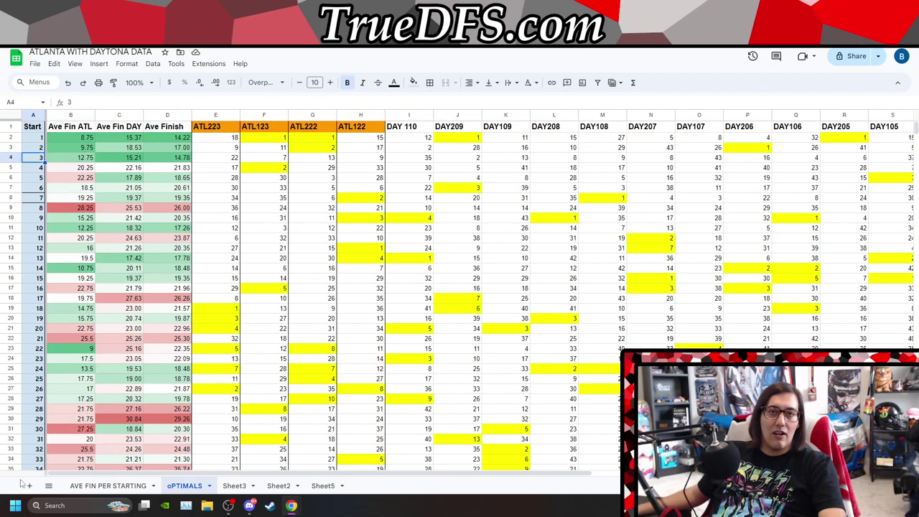
pyautogui.click(49, 485)
pyautogui.click(85, 407)
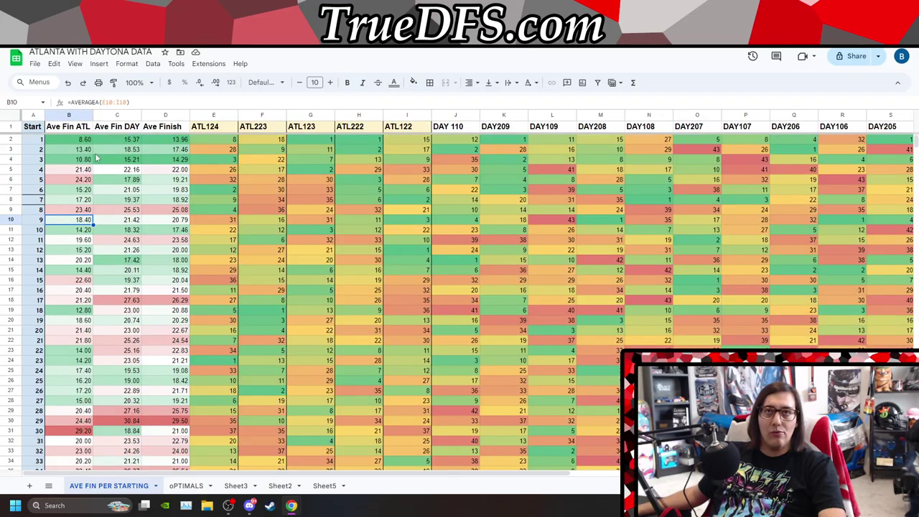
pyautogui.click(74, 201)
pyautogui.press('Up')
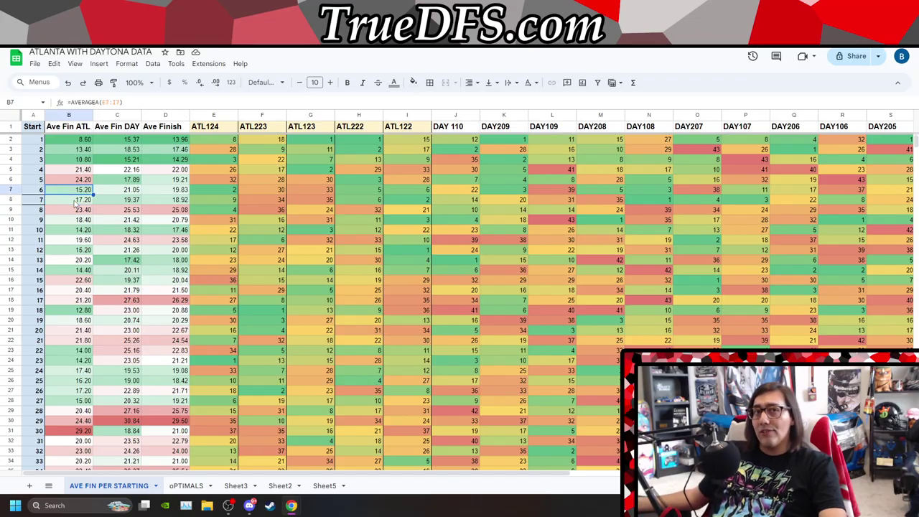
# Review the average Atlanta finishes from starting position 7 down to 14, comparing position 11 with its Daytona average
pyautogui.press('Down')
pyautogui.press('Down')
pyautogui.press('Down')
pyautogui.press('Down')
pyautogui.press('Down')
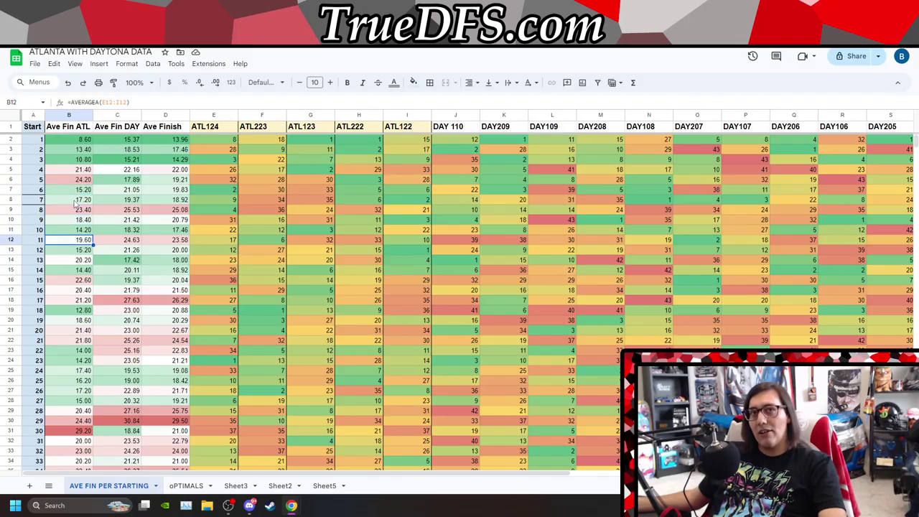
pyautogui.press('Right')
pyautogui.press('Left')
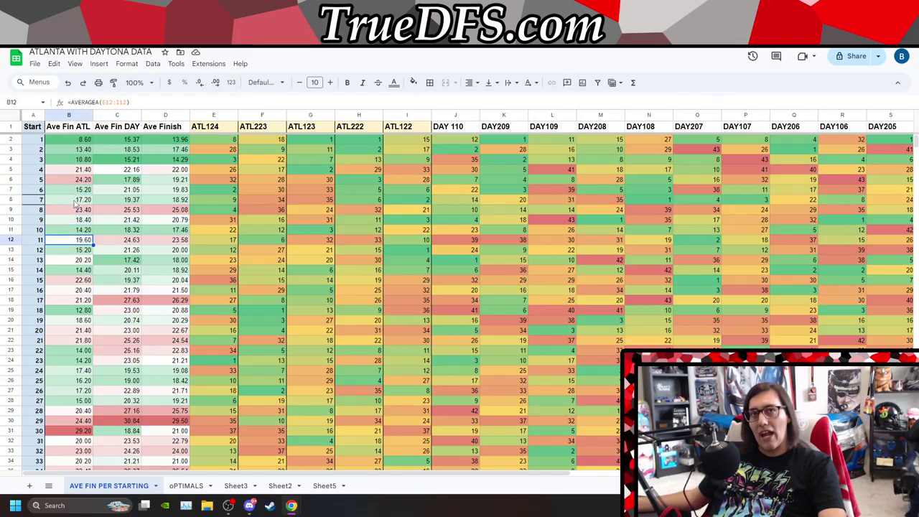
pyautogui.press('Down')
pyautogui.press('Down')
pyautogui.press('Down')
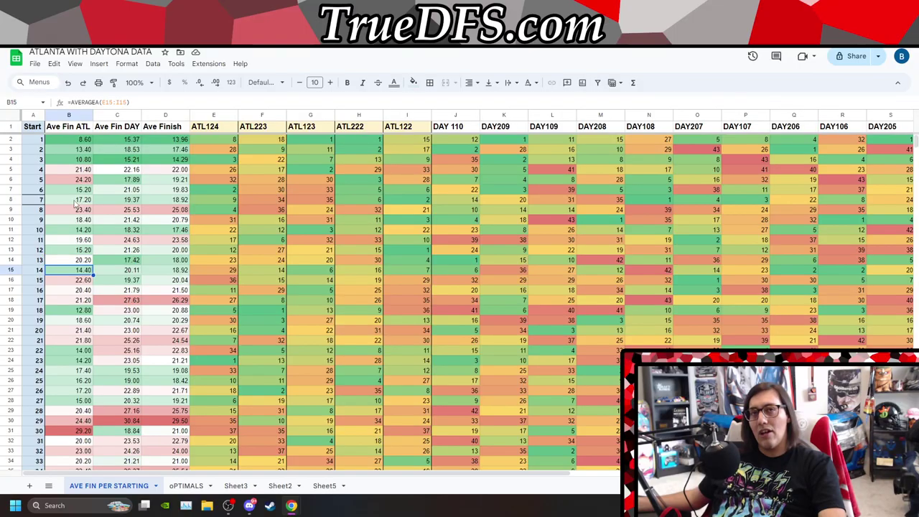
# Continue down the average Atlanta finishes from starting position 15 to 22
pyautogui.press('Down')
pyautogui.press('Down')
pyautogui.press('Down')
pyautogui.press('Down')
pyautogui.press('Down')
pyautogui.press('Down')
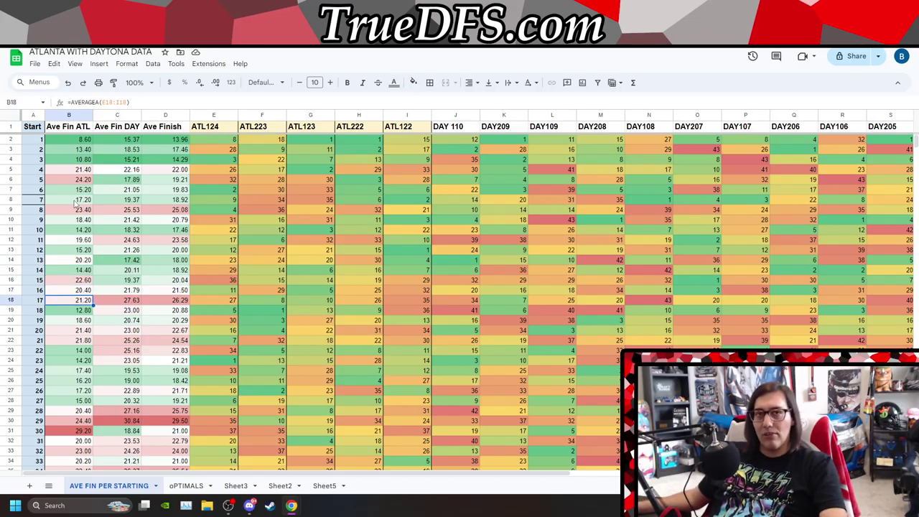
pyautogui.press('Down')
pyautogui.press('Down')
# Compare starting position 22's average Atlanta, Daytona and overall finishes
pyautogui.press('Right')
pyautogui.press('Right')
pyautogui.press('Left')
pyautogui.press('Left')
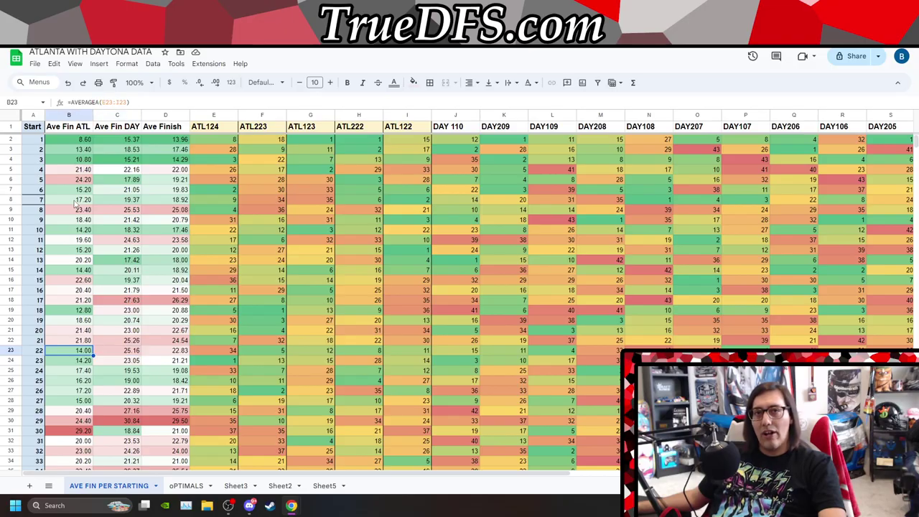
pyautogui.press('Right')
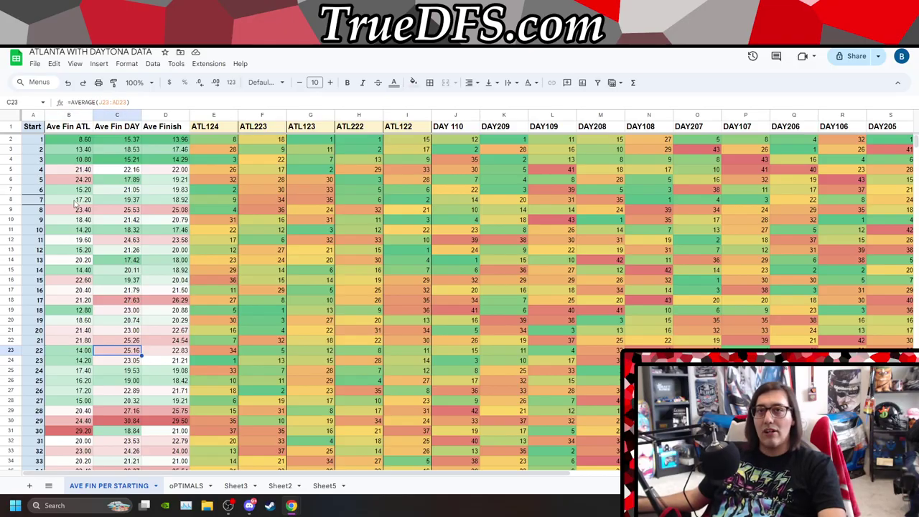
pyautogui.press('Right')
pyautogui.press('Left')
pyautogui.press('Left')
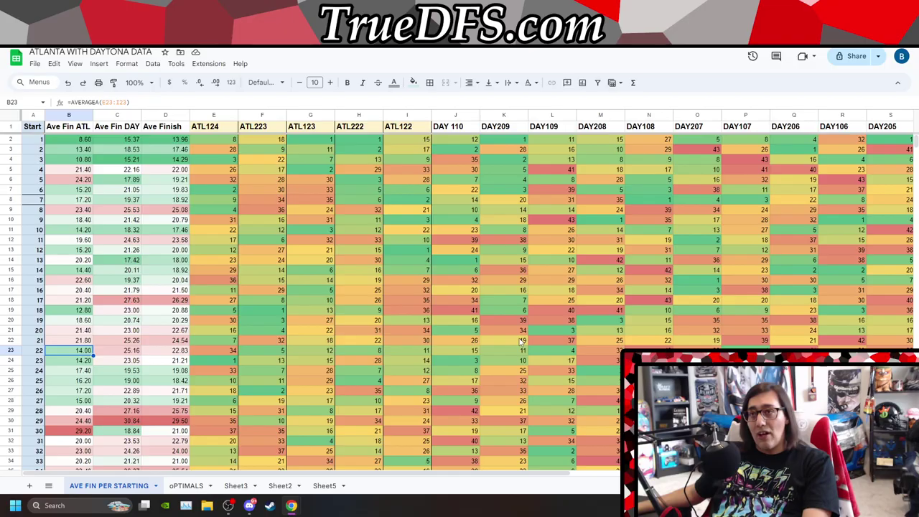
# Check starting position 35's averages and its Atlanta finishes across to ATL222
pyautogui.scroll(-3, 520, 341)
pyautogui.scroll(-1, 483, 352)
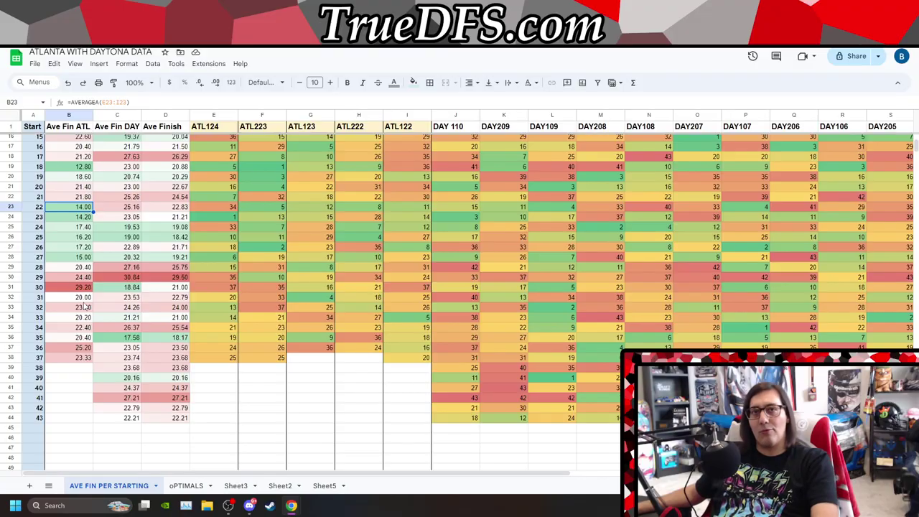
pyautogui.click(79, 337)
pyautogui.press('Right')
pyautogui.press('Right')
pyautogui.press('Right')
pyautogui.press('Right')
pyautogui.press('Right')
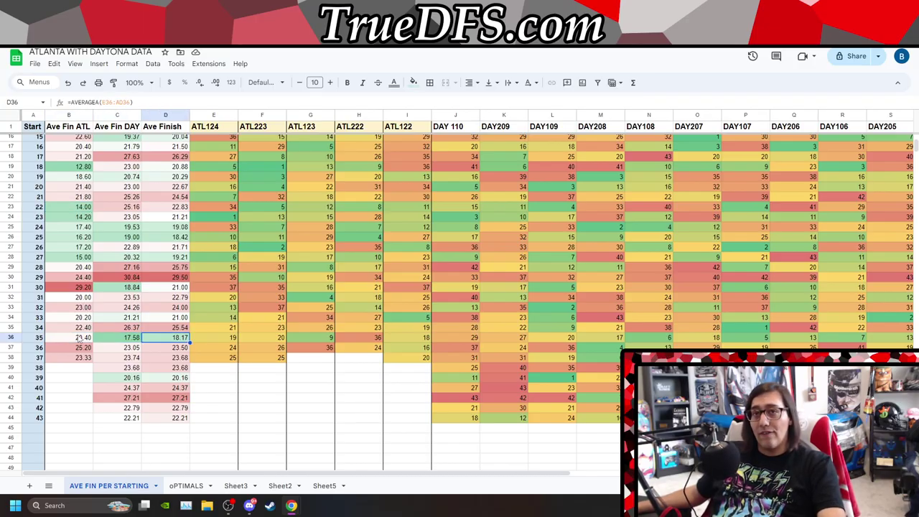
pyautogui.press('Right')
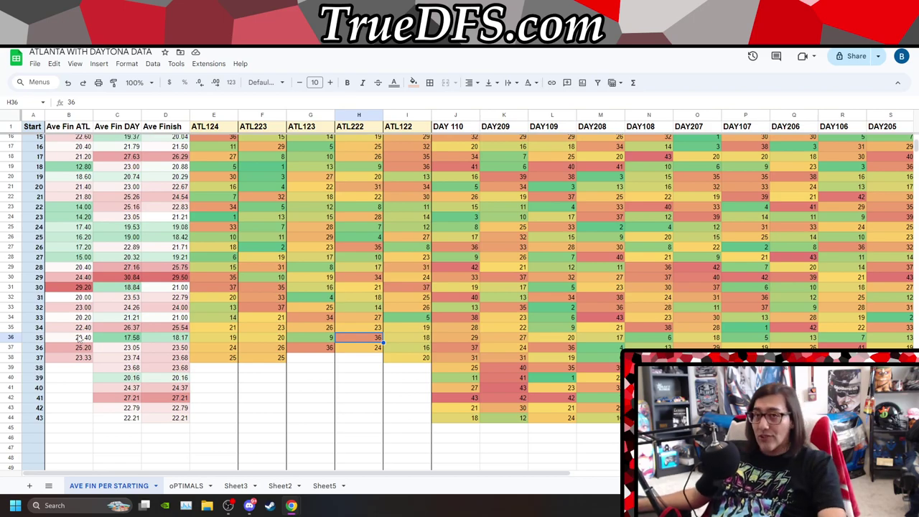
# Return to the average Atlanta finish column and check starting positions 33 and 34, comparing position 34 with its Daytona average
pyautogui.press('Left')
pyautogui.press('Left')
pyautogui.press('Left')
pyautogui.press('Left')
pyautogui.press('Left')
pyautogui.press('Left')
pyautogui.press('Up')
pyautogui.press('Up')
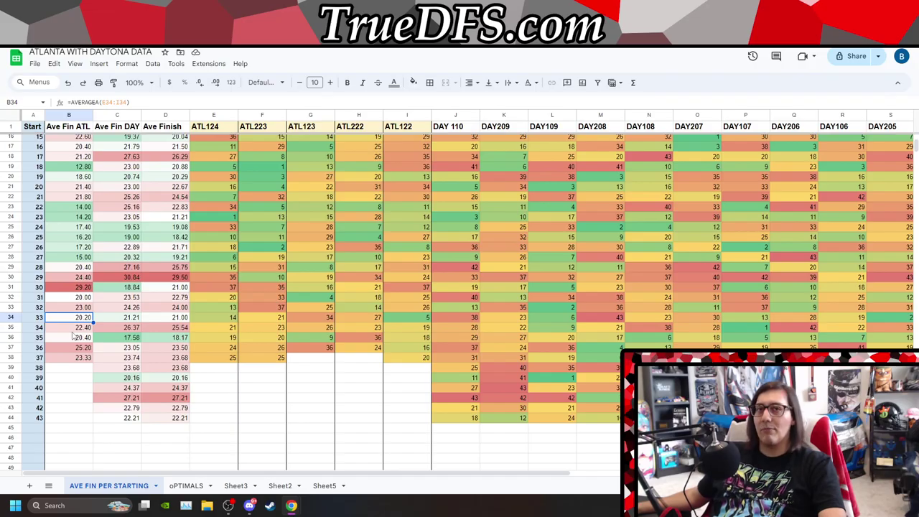
pyautogui.press('Down')
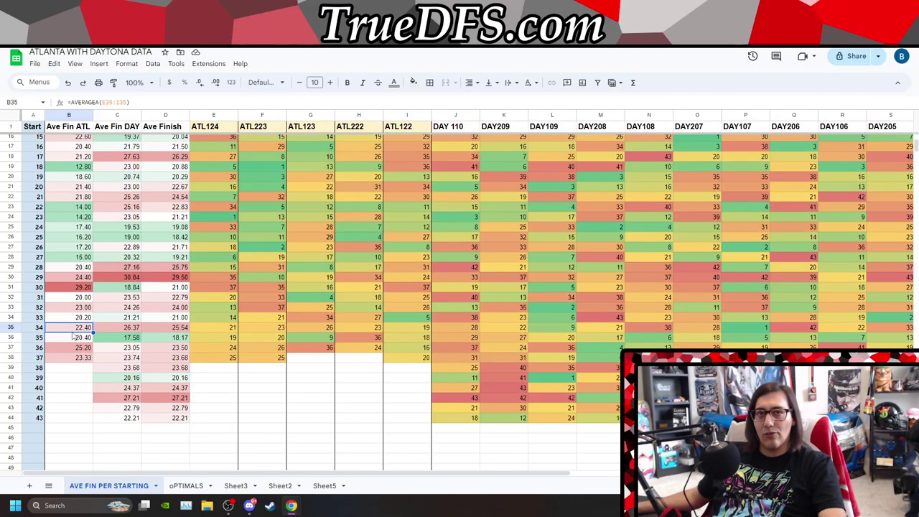
pyautogui.press('Right')
pyautogui.press('Left')
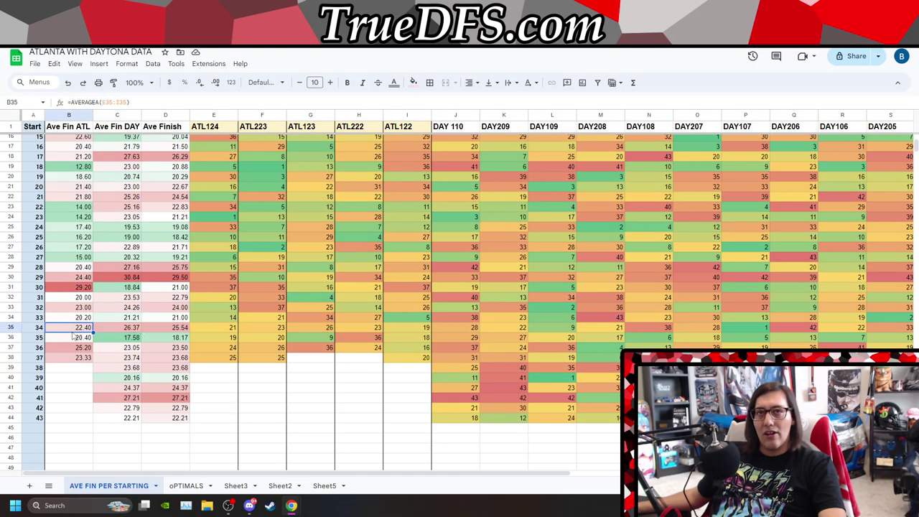
# Compare the average Atlanta and Daytona finishes for starting positions 35, 36 and 37
pyautogui.press('Up')
pyautogui.press('Down')
pyautogui.press('Down')
pyautogui.press('Right')
pyautogui.press('Left')
pyautogui.press('Right')
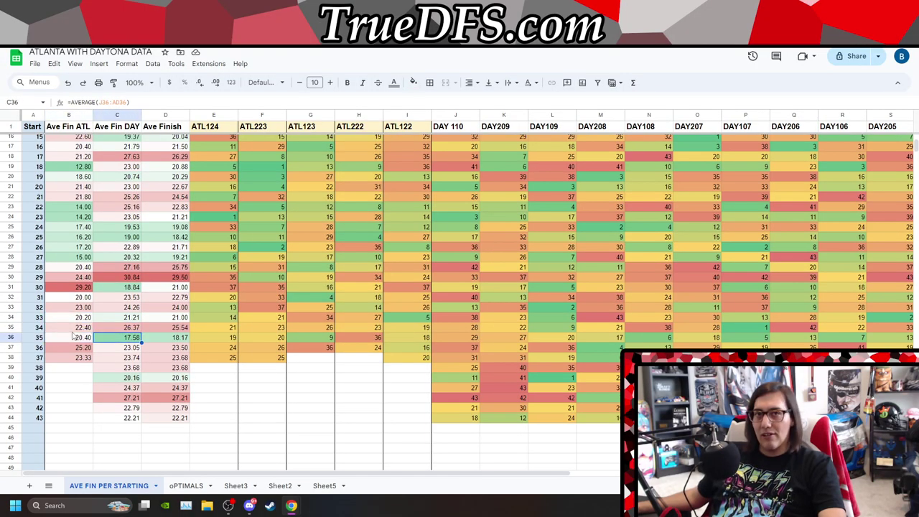
pyautogui.press('Down')
pyautogui.press('Left')
pyautogui.press('Right')
pyautogui.press('Down')
pyautogui.press('Left')
pyautogui.press('Right')
pyautogui.press('Left')
# Review the average Atlanta finishes up from starting position 37 to 28, comparing position 30 with its Daytona average
pyautogui.press('Up')
pyautogui.press('Up')
pyautogui.press('Up')
pyautogui.press('Up')
pyautogui.press('Up')
pyautogui.press('Up')
pyautogui.press('Up')
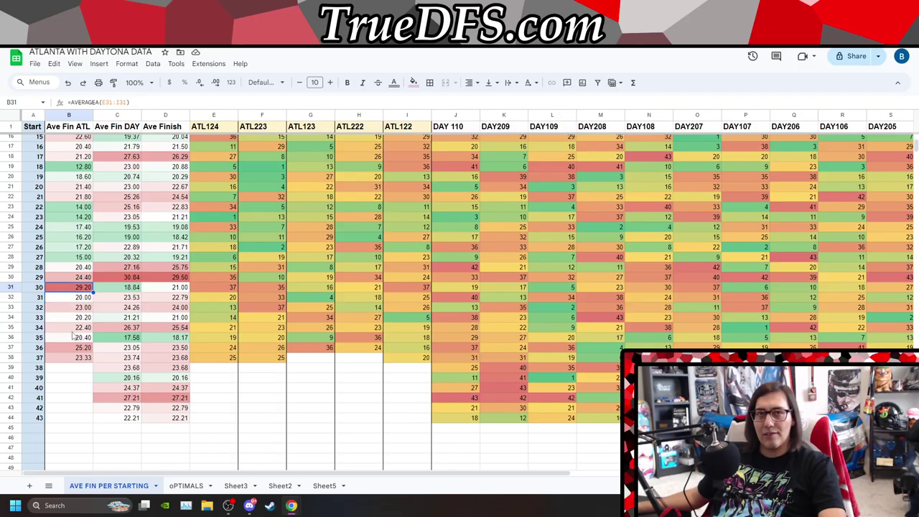
pyautogui.press('Right')
pyautogui.press('Left')
pyautogui.press('Up')
pyautogui.press('Up')
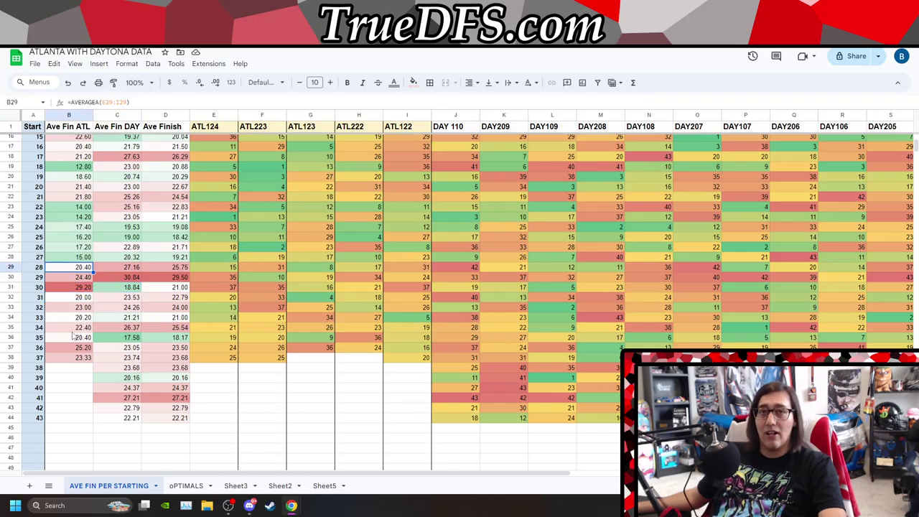
# Compare the average Atlanta and Daytona finishes for starting positions 27, 26 and 25
pyautogui.press('Up')
pyautogui.press('Right')
pyautogui.press('Left')
pyautogui.press('Up')
pyautogui.press('Right')
pyautogui.press('Left')
pyautogui.press('Up')
pyautogui.press('Right')
pyautogui.press('Left')
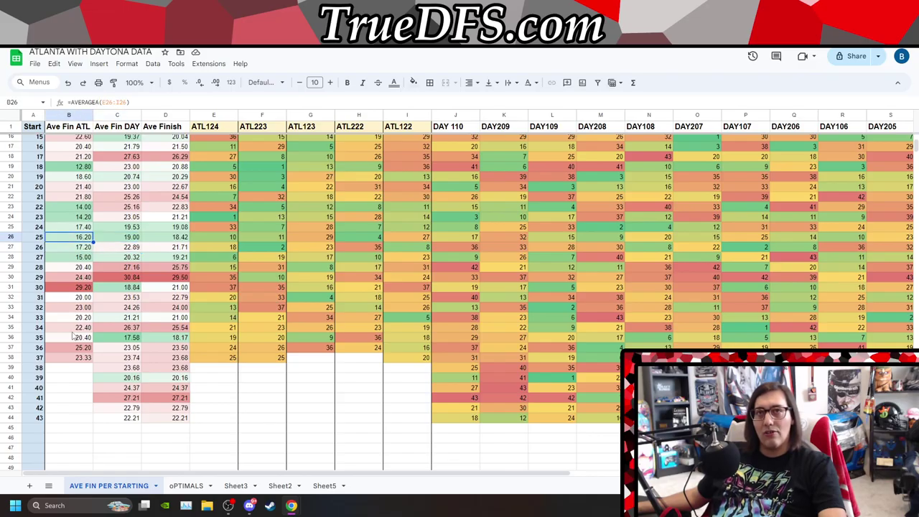
# Review the average Atlanta finishes from starting position 24 up to 18
pyautogui.press('Up')
pyautogui.press('Up')
pyautogui.press('Up')
pyautogui.press('Up')
pyautogui.press('Up')
pyautogui.press('Up')
pyautogui.press('Up')
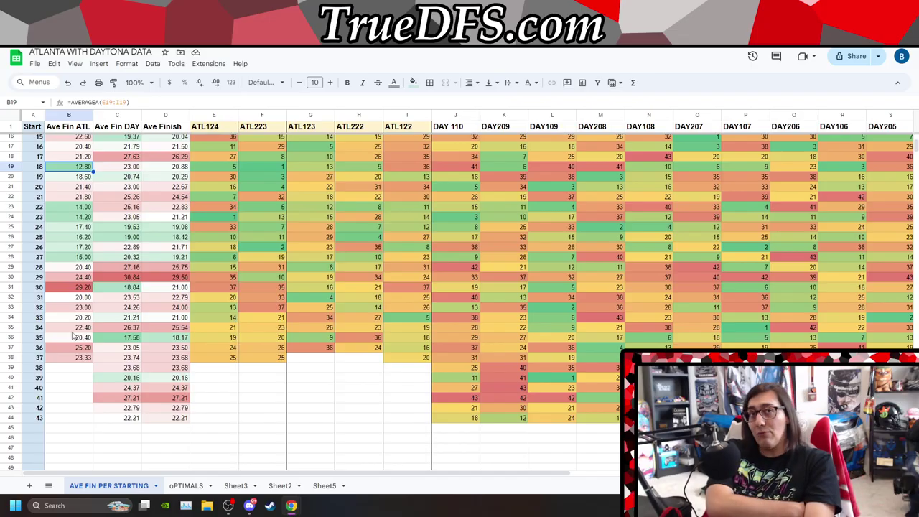
# Go up the average Atlanta finish column from starting position 17 to the front starting positions
pyautogui.press('Up')
pyautogui.press('Up')
pyautogui.press('Up')
pyautogui.press('Up')
pyautogui.press('Up')
pyautogui.press('Up')
pyautogui.press('Up')
pyautogui.press('Up')
pyautogui.press('Up')
pyautogui.press('Up')
pyautogui.press('Up')
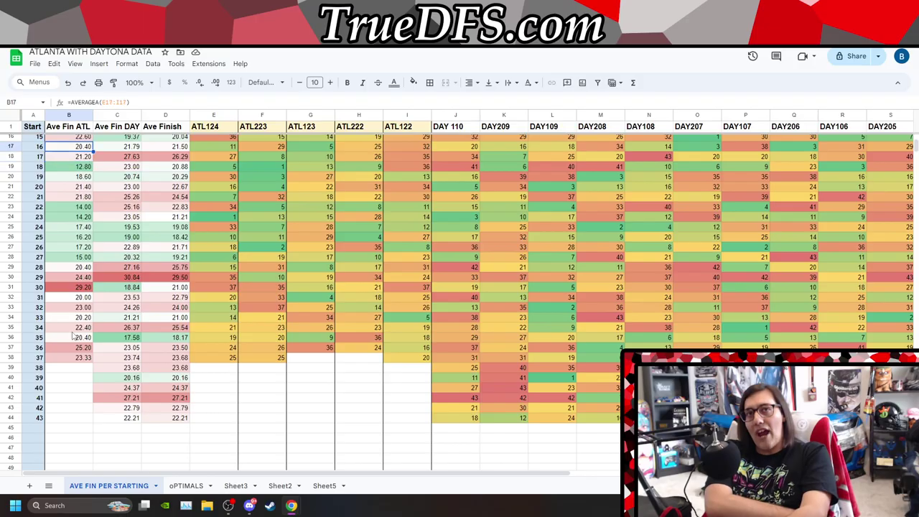
pyautogui.press('Up')
pyautogui.press('Up')
pyautogui.press('Up')
pyautogui.press('Up')
pyautogui.press('Up')
pyautogui.press('Up')
pyautogui.press('Up')
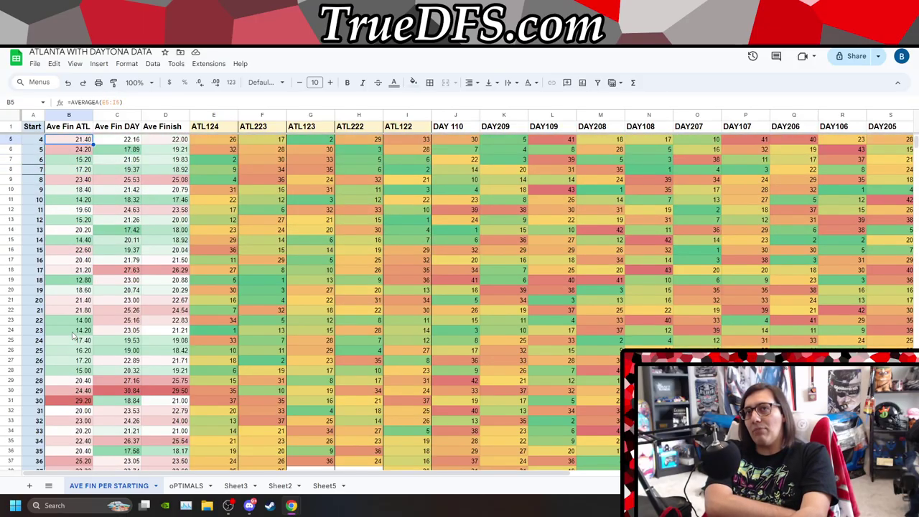
# Check starting position 2's ATL124 finish and open the oPTIMALS sheet
pyautogui.press('Down')
pyautogui.press('Right')
pyautogui.press('Right')
pyautogui.press('Right')
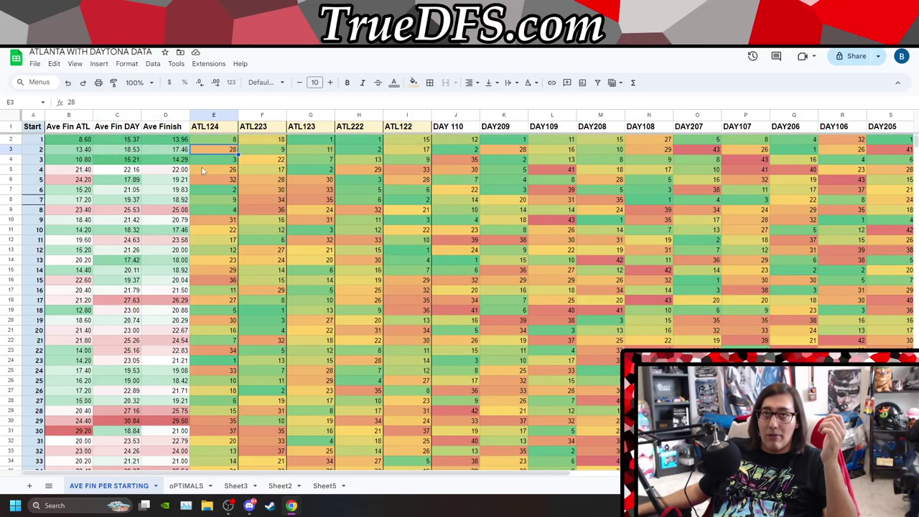
pyautogui.click(184, 486)
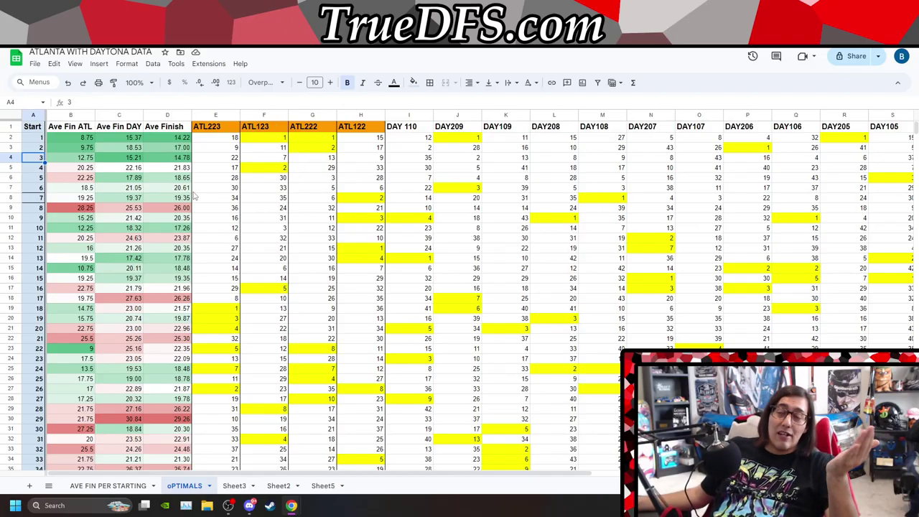
# Review starting position 10's results on the oPTIMALS sheet from ATL222 across all Daytona races through DAY101
pyautogui.click(321, 231)
pyautogui.press('Right')
pyautogui.press('Right')
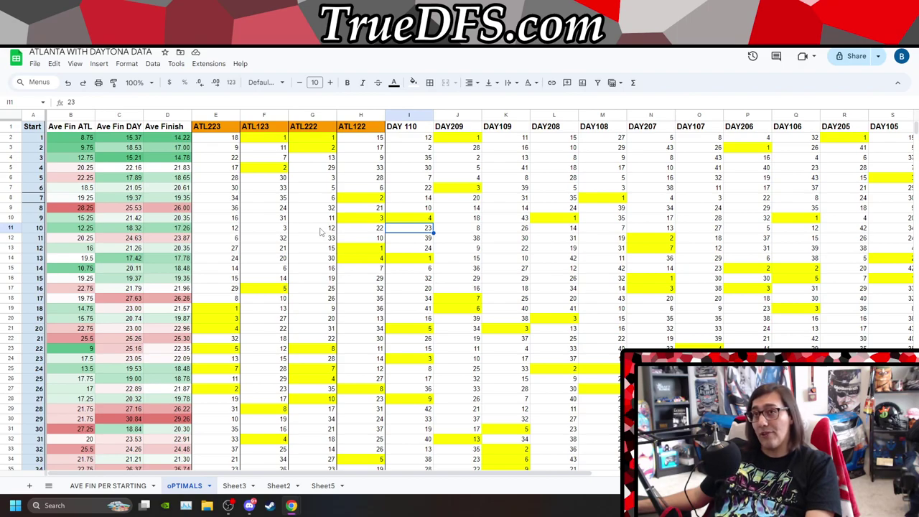
pyautogui.press('Right')
pyautogui.press('Right')
pyautogui.press('Right')
pyautogui.press('Right')
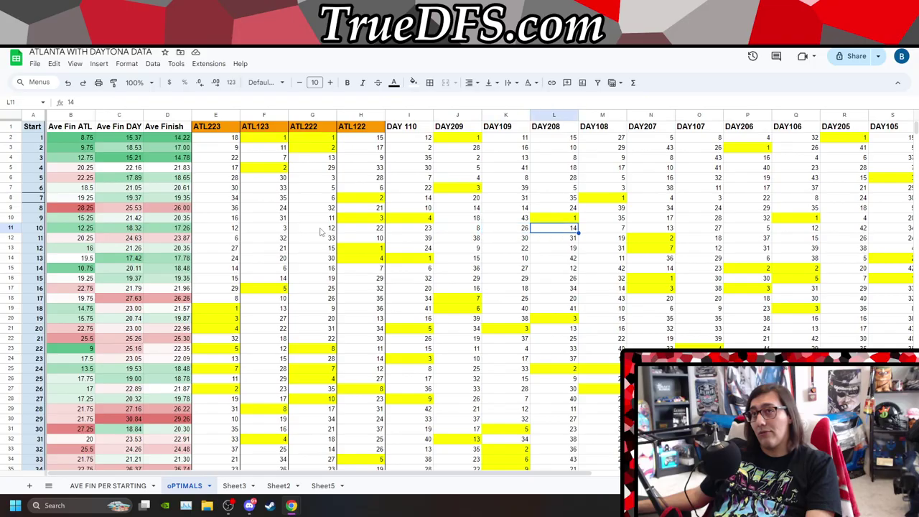
pyautogui.press('Right')
pyautogui.press('Right')
pyautogui.press('Right')
pyautogui.press('Right')
pyautogui.press('Right')
pyautogui.press('Right')
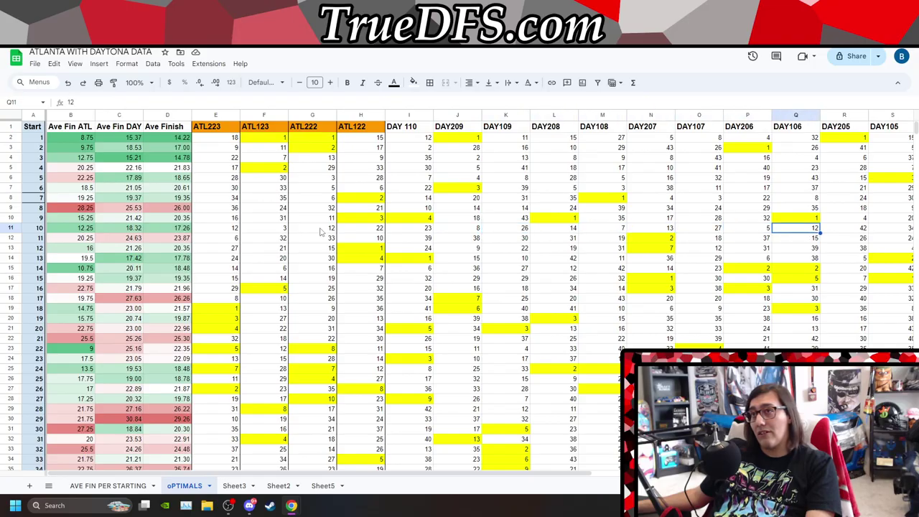
pyautogui.press('Right')
pyautogui.press('Right')
pyautogui.press('Right')
pyautogui.press('Right')
pyautogui.press('Right')
pyautogui.press('Right')
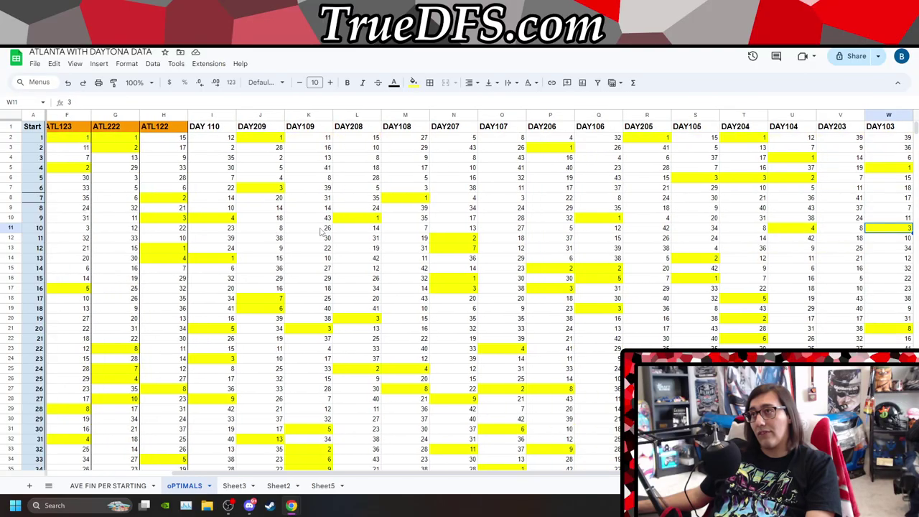
pyautogui.press('Right')
pyautogui.press('Right')
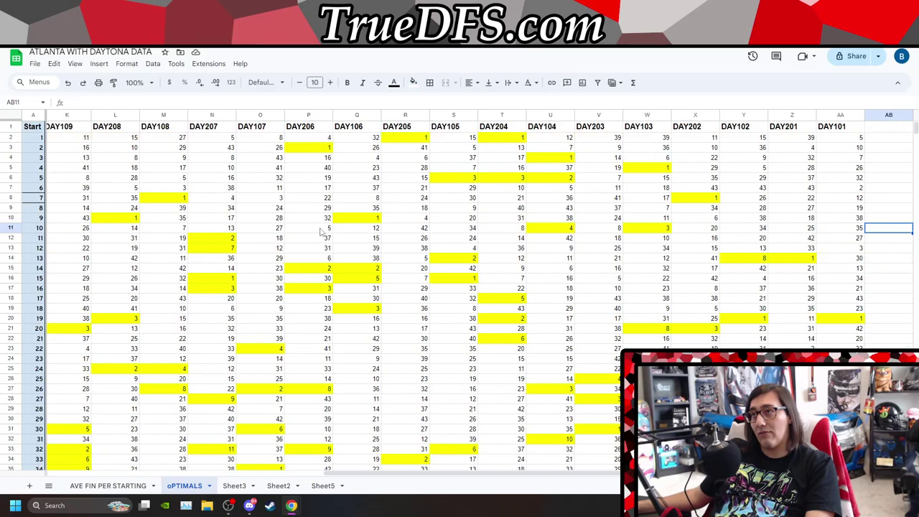
# Go back along starting position 10's row from DAY101 to the earliest Daytona column, DAY 110
pyautogui.press('Left')
pyautogui.press('Left')
pyautogui.press('Left')
pyautogui.press('Left')
pyautogui.press('Left')
pyautogui.press('Left')
pyautogui.press('Left')
pyautogui.press('Left')
pyautogui.press('Left')
pyautogui.press('Left')
pyautogui.press('Left')
pyautogui.press('Left')
pyautogui.press('Left')
pyautogui.press('Left')
pyautogui.press('Left')
pyautogui.press('Left')
pyautogui.press('Left')
pyautogui.press('Left')
pyautogui.press('Left')
pyautogui.press('Left')
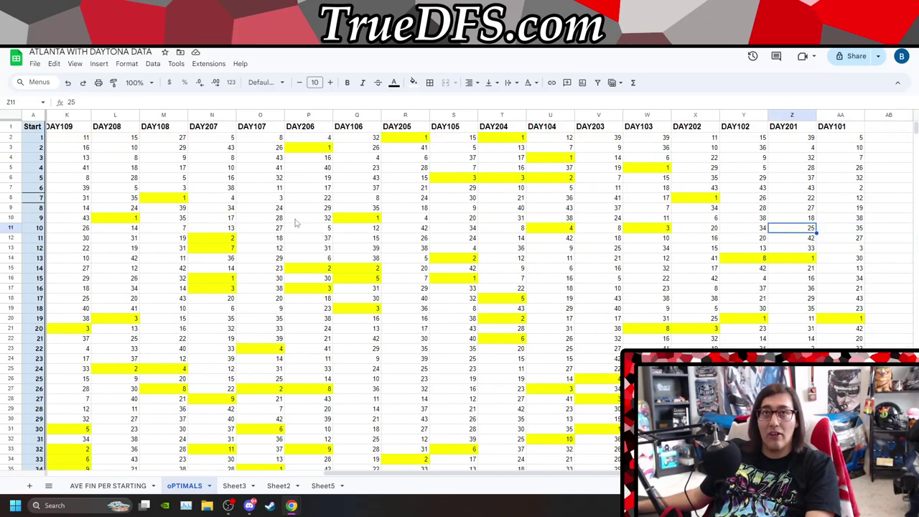
# Review starting position 10's Daytona results again, race by race from DAY 110 to DAY101, for optimal-lineup highlights
pyautogui.press('Right')
pyautogui.press('Right')
pyautogui.press('Right')
pyautogui.press('Right')
pyautogui.press('Right')
pyautogui.press('Right')
pyautogui.press('Right')
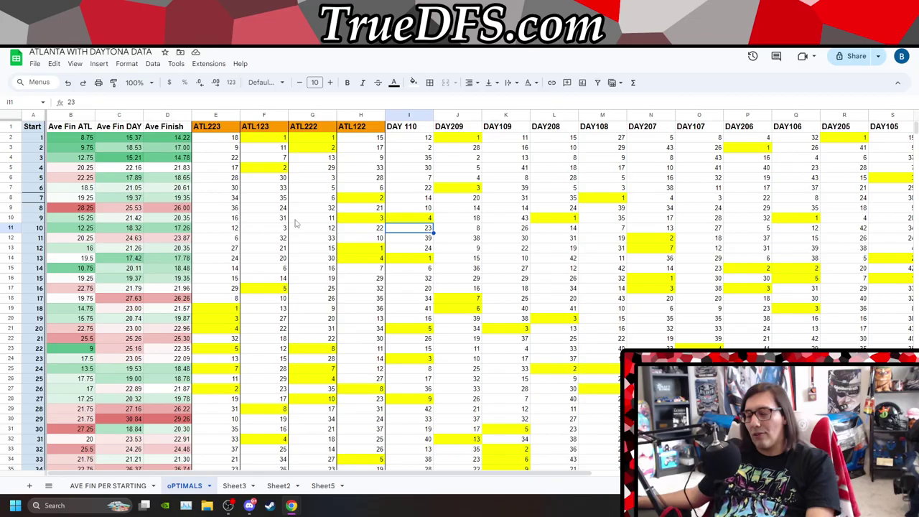
pyautogui.press('Right')
pyautogui.press('Right')
pyautogui.press('Right')
pyautogui.press('Right')
pyautogui.press('Right')
pyautogui.press('Right')
pyautogui.press('Right')
pyautogui.press('Right')
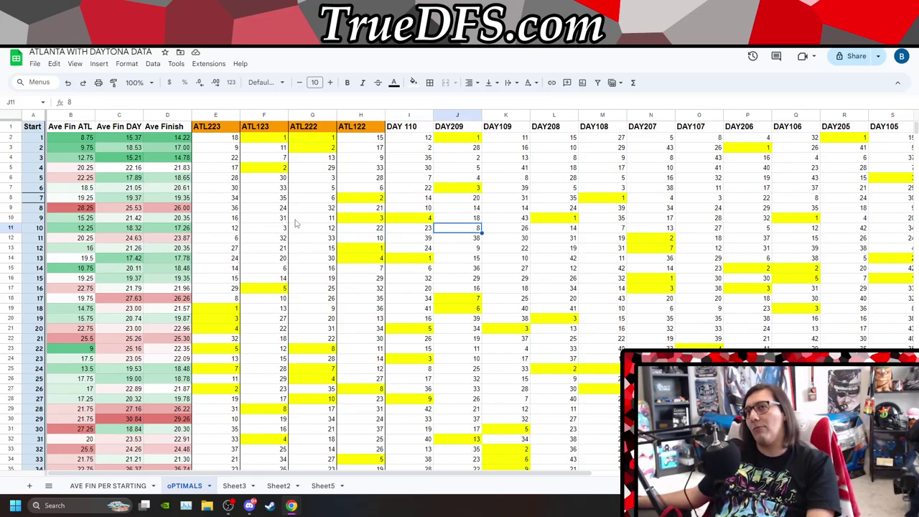
pyautogui.press('Right')
pyautogui.press('Right')
pyautogui.press('Right')
pyautogui.press('Right')
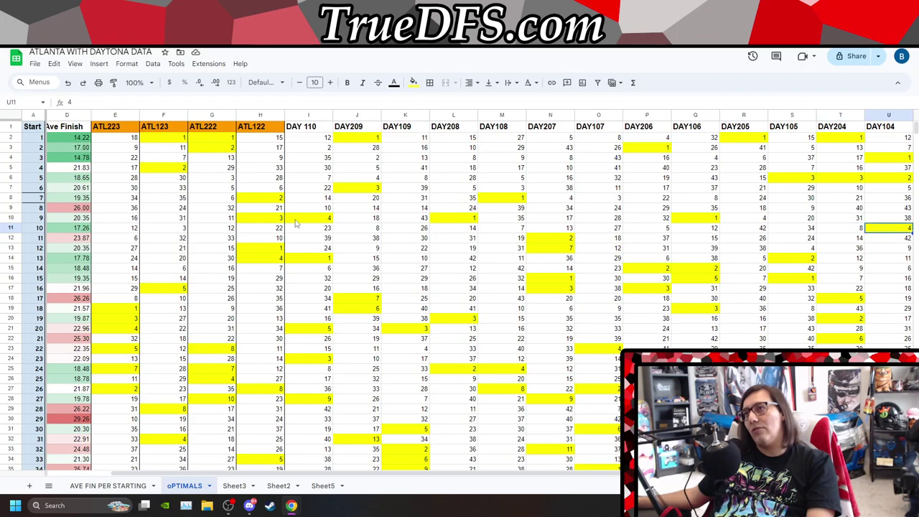
pyautogui.press('Right')
pyautogui.press('Right')
pyautogui.press('Right')
pyautogui.press('Right')
pyautogui.press('Right')
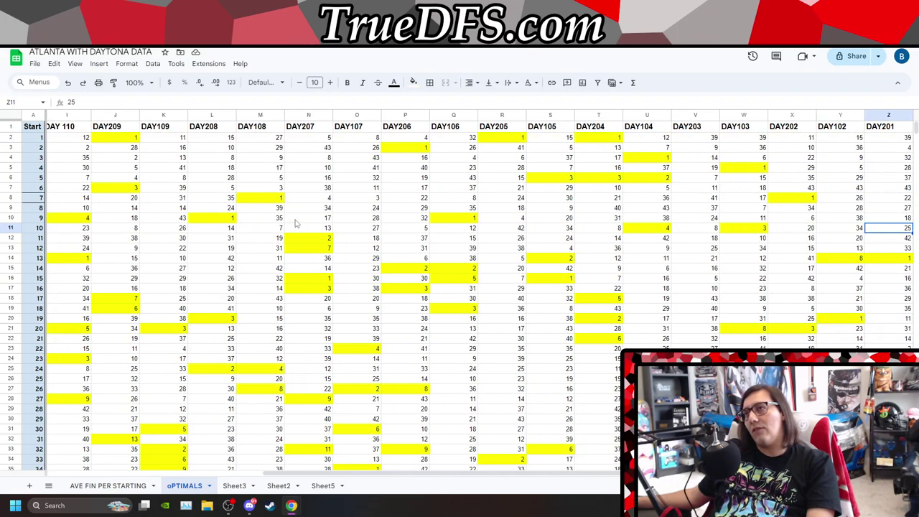
pyautogui.press('Right')
pyautogui.press('Right')
pyautogui.press('Right')
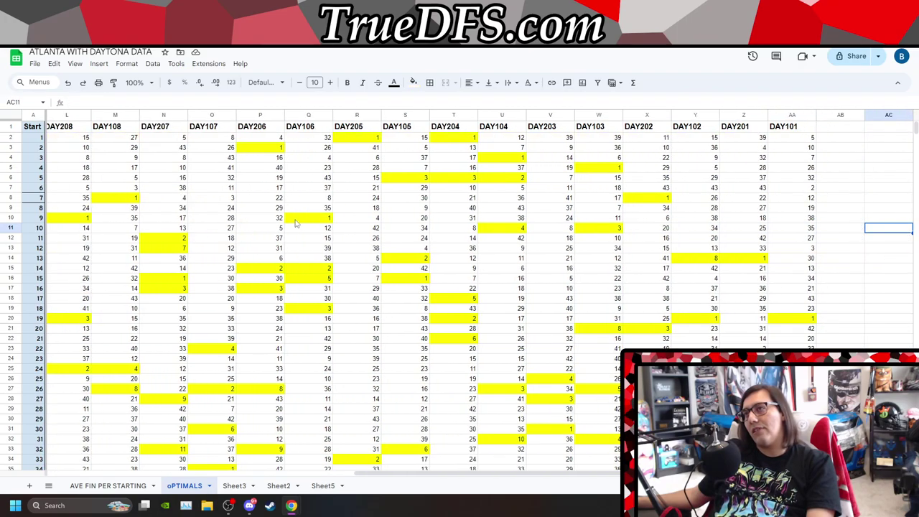
# Return along starting position 10's row to examine its average Daytona finish and overall average finish
pyautogui.press('Left')
pyautogui.press('Left')
pyautogui.press('Left')
pyautogui.press('Left')
pyautogui.press('Left')
pyautogui.press('Left')
pyautogui.press('Left')
pyautogui.press('Left')
pyautogui.press('Left')
pyautogui.press('Left')
pyautogui.press('Left')
pyautogui.press('Left')
pyautogui.press('Left')
pyautogui.press('Left')
pyautogui.press('Left')
pyautogui.press('Left')
pyautogui.press('Left')
pyautogui.press('Left')
pyautogui.press('Left')
pyautogui.press('Left')
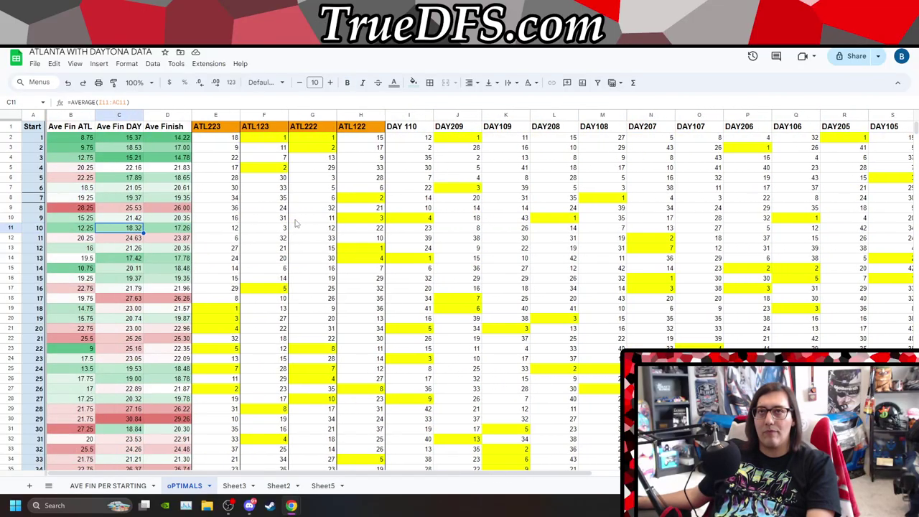
pyautogui.press('Right')
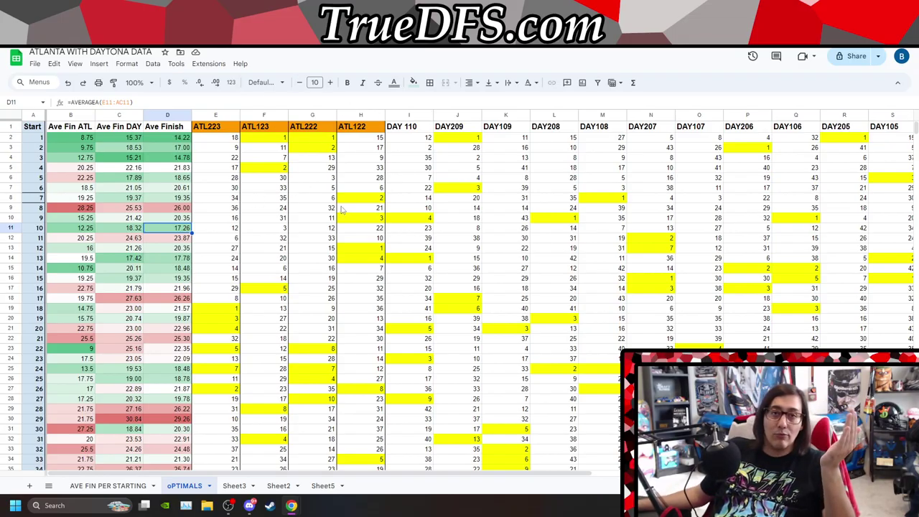
# Switch to the AVE FIN PER STARTING sheet and look over the finishes for all starting positions
pyautogui.click(48, 485)
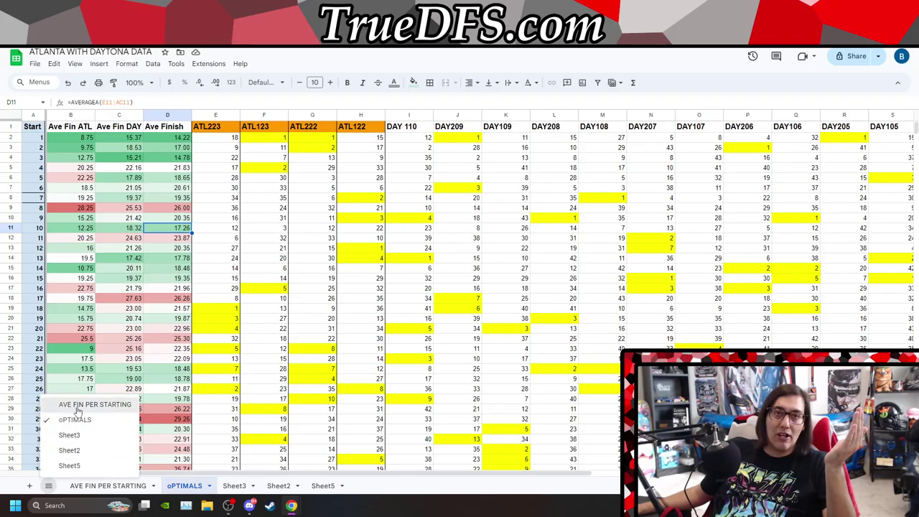
pyautogui.click(79, 406)
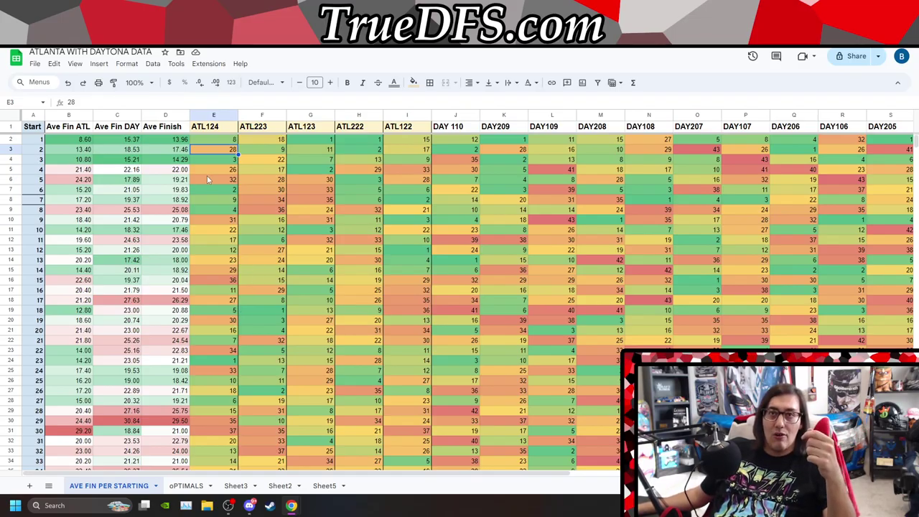
pyautogui.scroll(-2, 207, 177)
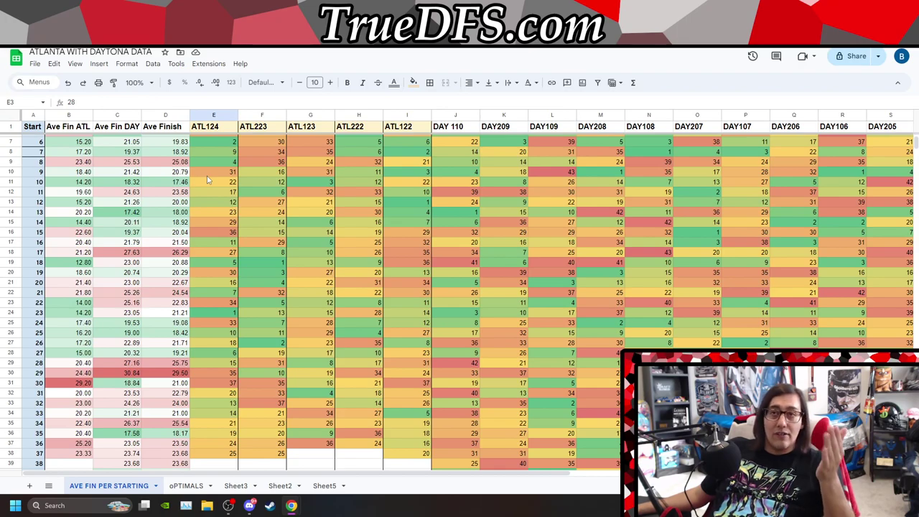
pyautogui.scroll(2, 207, 180)
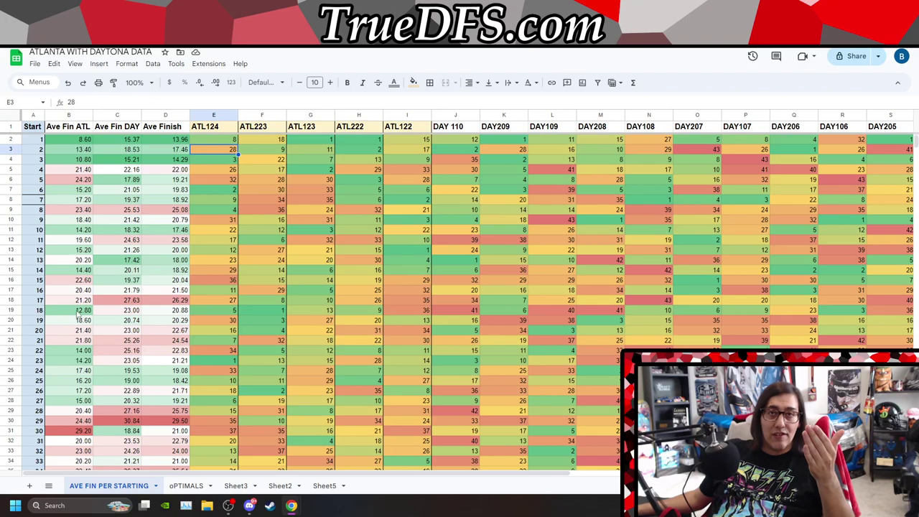
# Review the average Atlanta finishes from starting position 22 down to 28
pyautogui.click(83, 348)
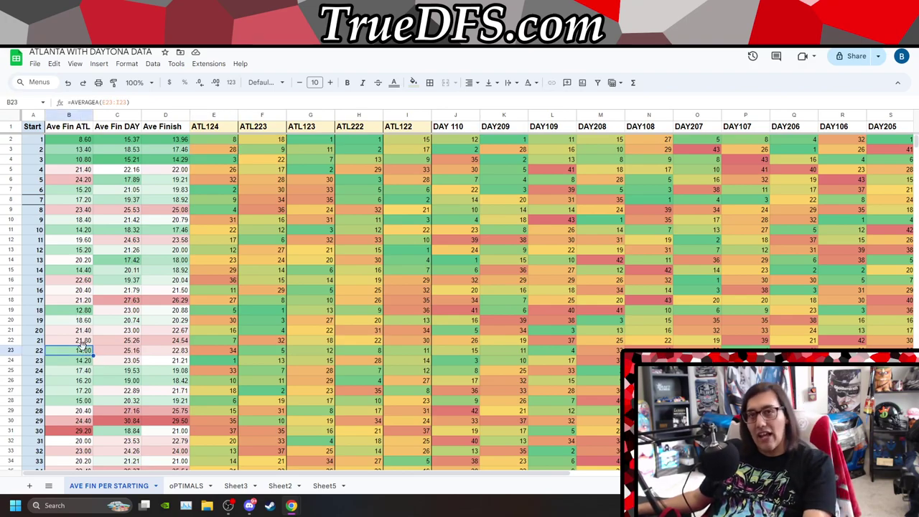
pyautogui.press('Down')
pyautogui.press('Down')
pyautogui.press('Down')
pyautogui.press('Down')
pyautogui.press('Down')
pyautogui.press('Down')
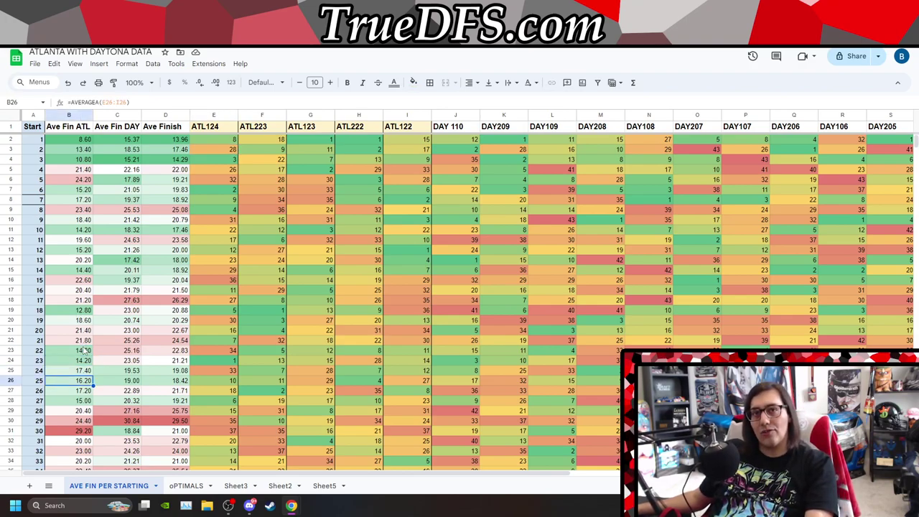
# Go up the average Atlanta finish column from starting position 28 to starting position 1
pyautogui.press('Up')
pyautogui.press('Up')
pyautogui.press('Up')
pyautogui.press('Up')
pyautogui.press('Up')
pyautogui.press('Up')
pyautogui.press('Up')
pyautogui.press('Up')
pyautogui.press('Up')
pyautogui.press('Up')
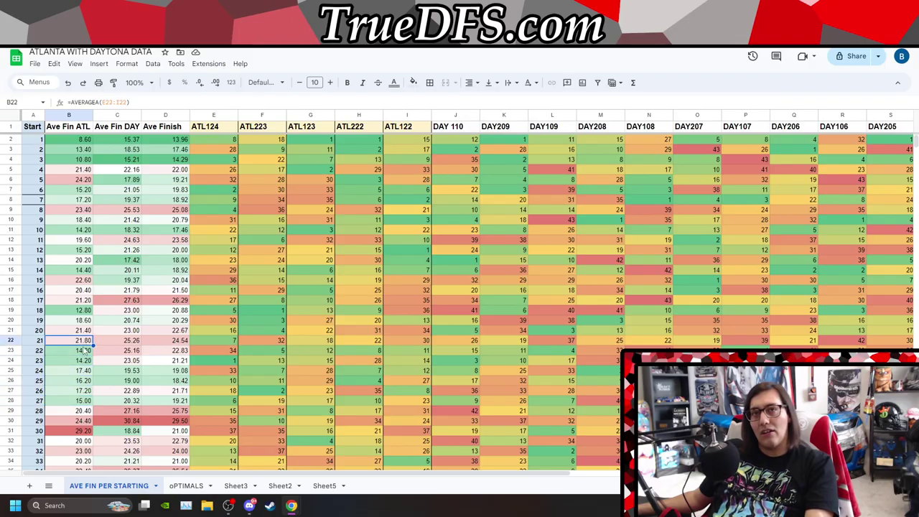
pyautogui.press('Up')
pyautogui.press('Up')
pyautogui.press('Up')
pyautogui.press('Up')
pyautogui.press('Up')
pyautogui.press('Up')
pyautogui.press('Up')
pyautogui.press('Up')
pyautogui.press('Up')
pyautogui.press('Up')
pyautogui.press('Up')
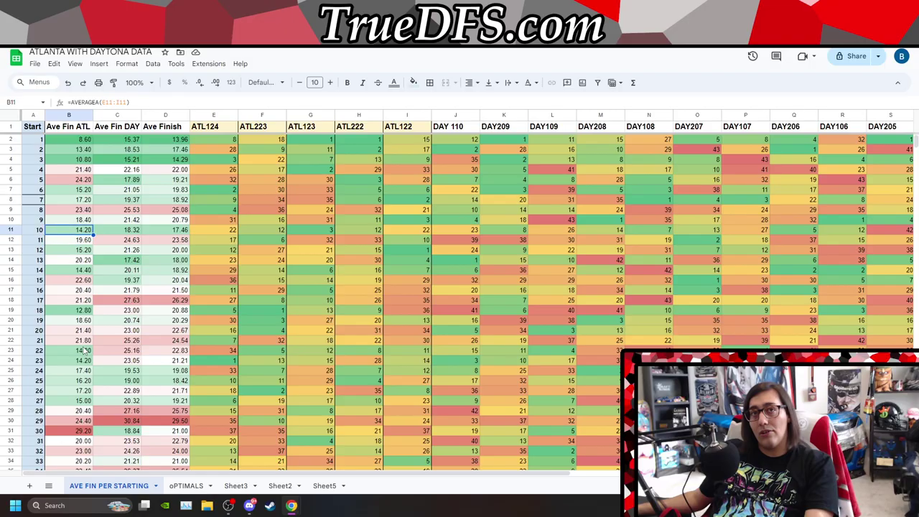
pyautogui.press('Up')
pyautogui.press('Up')
pyautogui.press('Up')
pyautogui.press('Up')
pyautogui.press('Up')
pyautogui.press('Up')
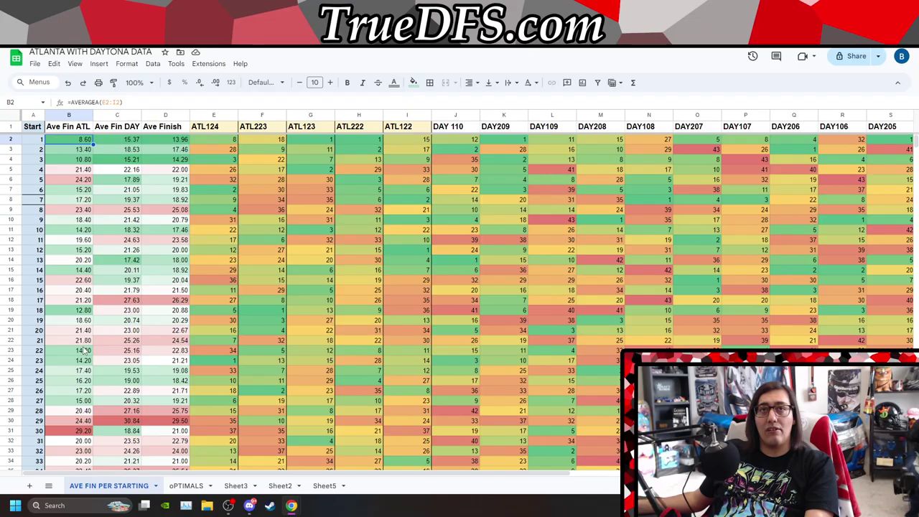
# Review the average Atlanta finishes from starting position 1 down to 10
pyautogui.press('Down')
pyautogui.press('Down')
pyautogui.press('Down')
pyautogui.press('Down')
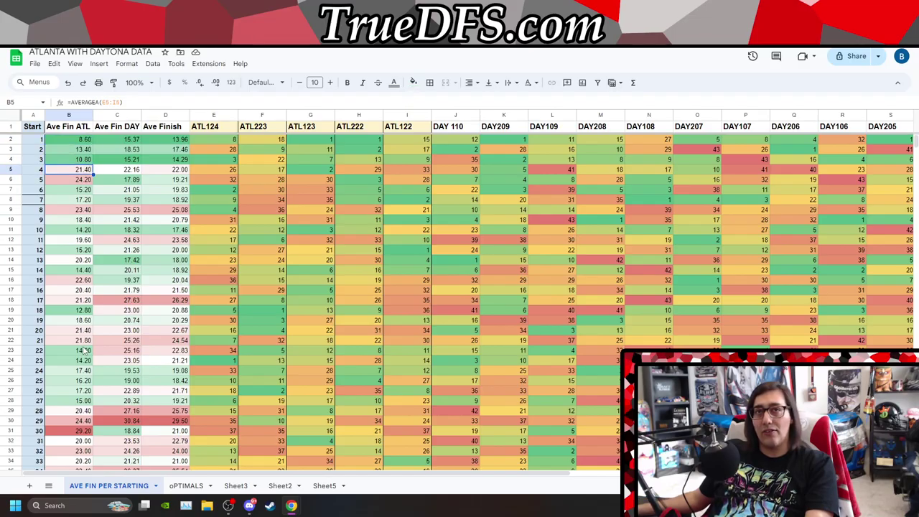
pyautogui.press('Down')
pyautogui.press('Down')
pyautogui.press('Down')
pyautogui.press('Down')
pyautogui.press('Down')
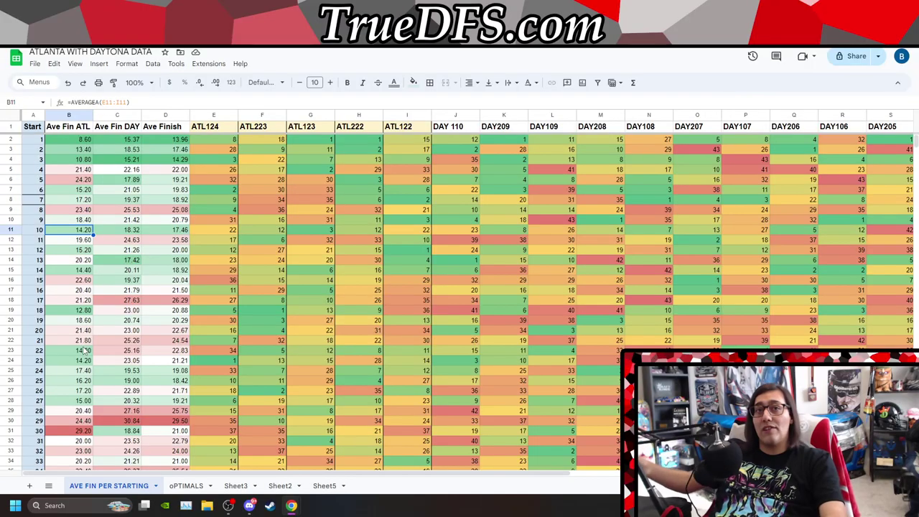
# Continue down the average Atlanta finish column from starting position 11 to 22
pyautogui.press('Down')
pyautogui.press('Down')
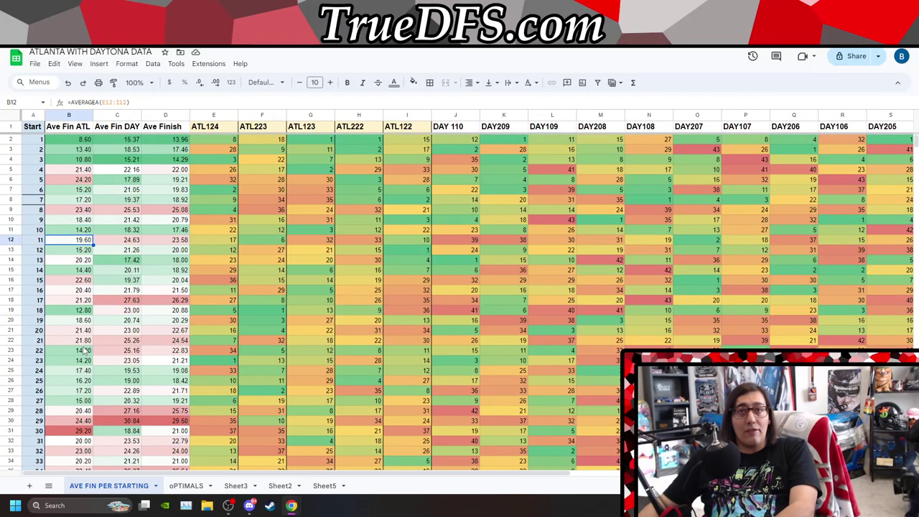
pyautogui.press('Down')
pyautogui.press('Down')
pyautogui.press('Down')
pyautogui.press('Down')
pyautogui.press('Down')
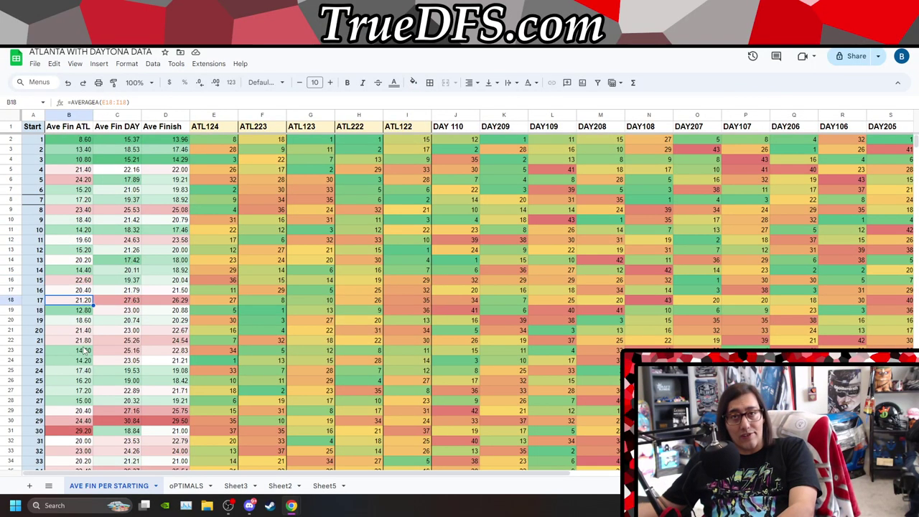
pyautogui.press('Down')
pyautogui.press('Down')
pyautogui.press('Down')
pyautogui.press('Down')
pyautogui.press('Down')
pyautogui.press('Down')
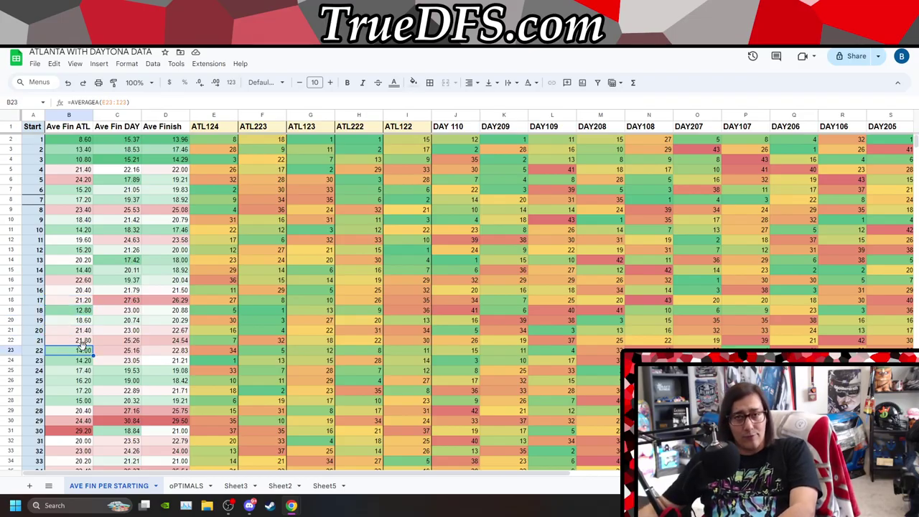
# Review the average Atlanta finishes for starting positions 22 through 26
pyautogui.press('Down')
pyautogui.press('Down')
pyautogui.press('Down')
pyautogui.press('Down')
pyautogui.press('Up')
pyautogui.press('Up')
pyautogui.press('Up')
pyautogui.press('Up')
pyautogui.press('Up')
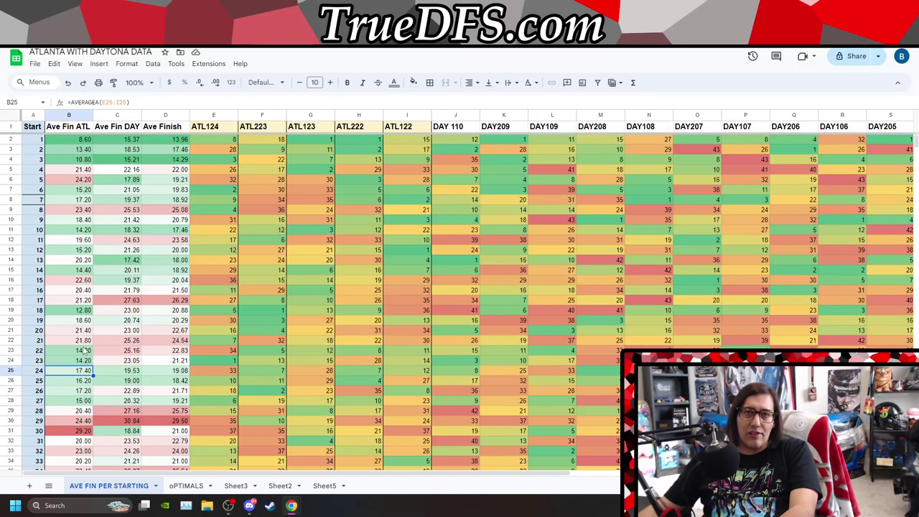
pyautogui.press('Down')
pyautogui.press('Down')
pyautogui.press('Down')
pyautogui.press('Down')
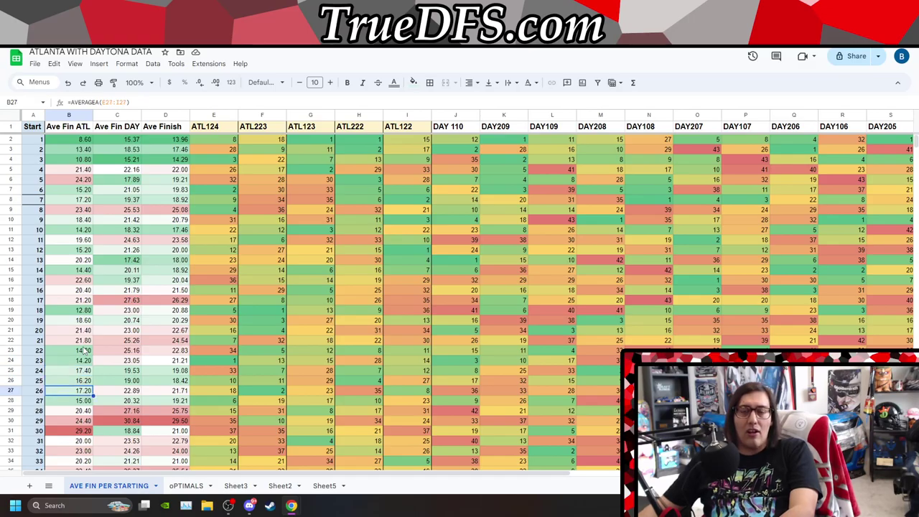
# Continue down the average Atlanta finish column from starting position 27 to 36
pyautogui.press('Down')
pyautogui.press('Down')
pyautogui.press('Down')
pyautogui.press('Down')
pyautogui.press('Down')
pyautogui.press('Down')
pyautogui.press('Down')
pyautogui.press('Down')
pyautogui.press('Down')
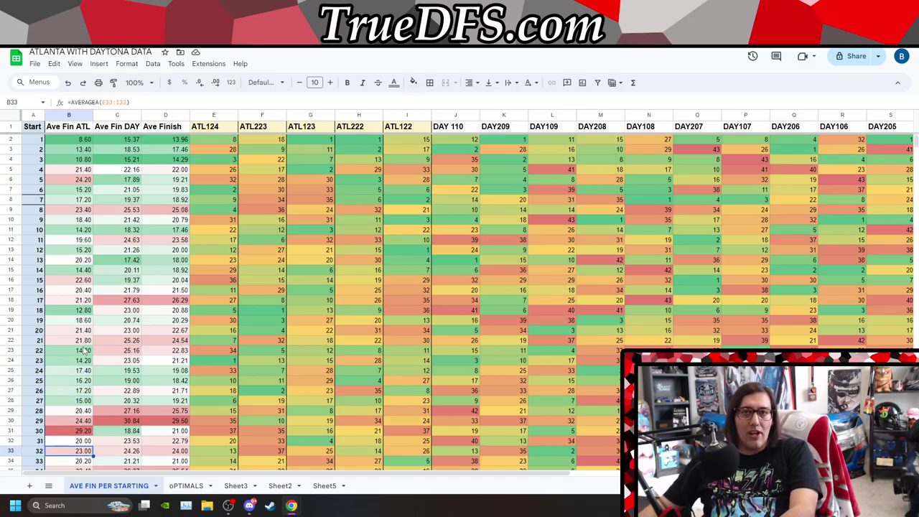
pyautogui.press('Down')
pyautogui.press('Down')
pyautogui.press('Down')
pyautogui.press('Down')
# Go back up to starting position 30 and compare its average Atlanta finish with its Daytona and overall averages
pyautogui.press('Up')
pyautogui.press('Up')
pyautogui.press('Up')
pyautogui.press('Up')
pyautogui.press('Up')
pyautogui.press('Up')
pyautogui.press('Up')
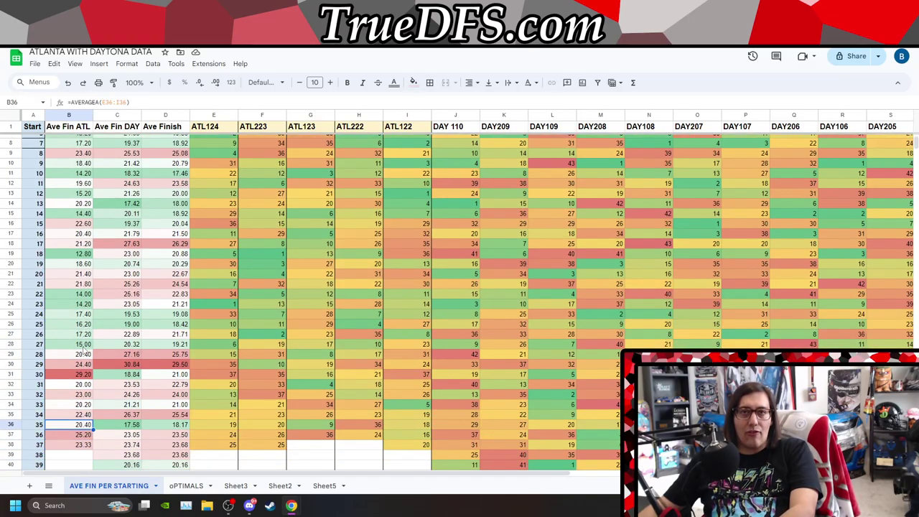
pyautogui.press('Up')
pyautogui.press('Up')
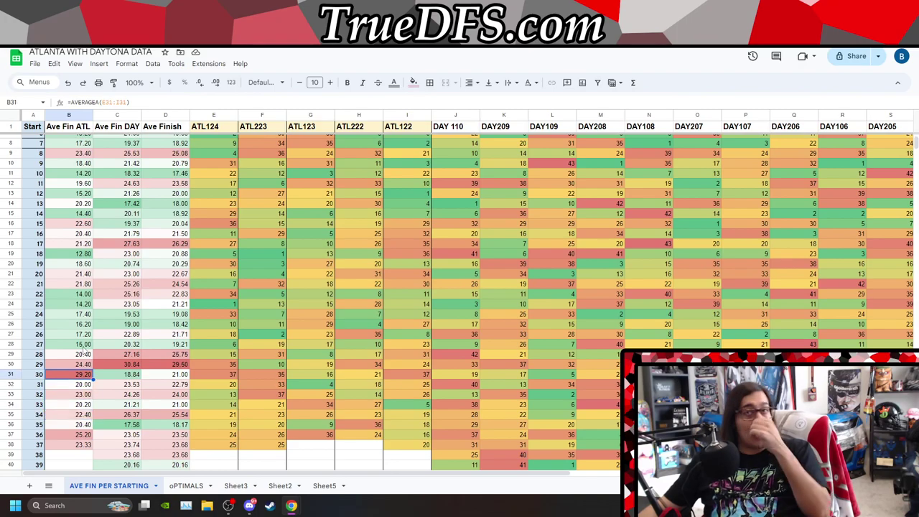
pyautogui.press('Right')
pyautogui.press('Right')
pyautogui.press('Left')
pyautogui.press('Left')
# Go up the average Atlanta finish column from starting position 30 to 20, ending on position 22
pyautogui.press('Up')
pyautogui.press('Up')
pyautogui.press('Up')
pyautogui.press('Up')
pyautogui.press('Up')
pyautogui.press('Up')
pyautogui.press('Up')
pyautogui.press('Up')
pyautogui.press('Up')
pyautogui.press('Up')
pyautogui.press('Down')
pyautogui.press('Down')
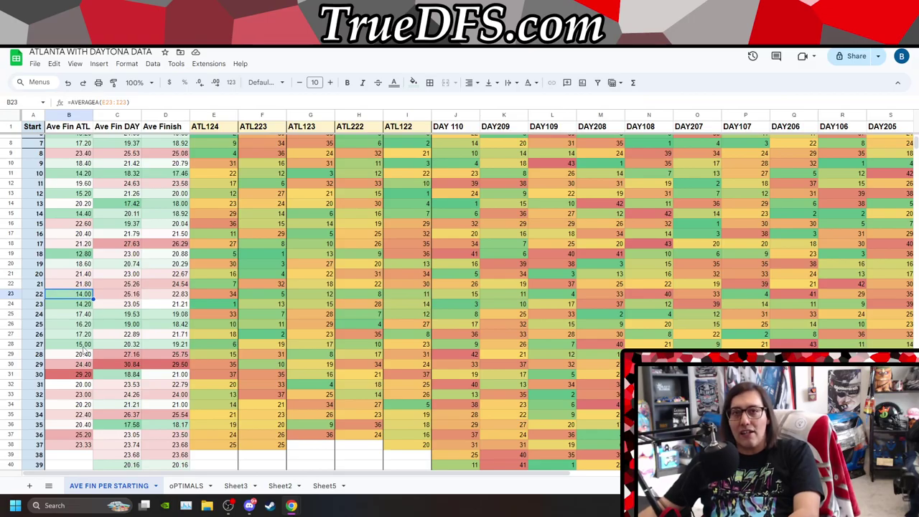
# Review the average Atlanta finishes upward from starting position 22 to 4
pyautogui.press('Up')
pyautogui.press('Up')
pyautogui.press('Up')
pyautogui.press('Up')
pyautogui.press('Up')
pyautogui.press('Up')
pyautogui.press('Up')
pyautogui.press('Up')
pyautogui.press('Up')
pyautogui.press('Up')
pyautogui.press('Up')
pyautogui.press('Up')
pyautogui.press('Up')
pyautogui.press('Up')
pyautogui.press('Up')
pyautogui.press('Up')
pyautogui.press('Up')
pyautogui.press('Up')
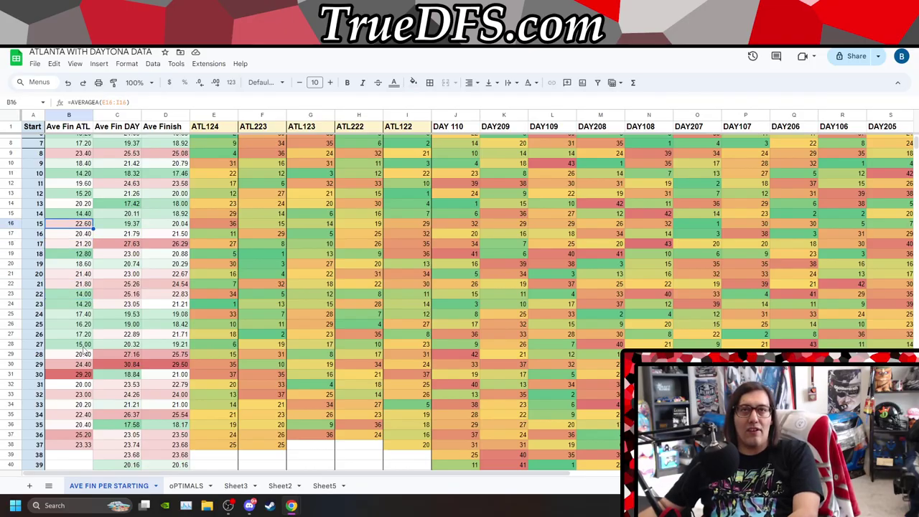
# Go down the average Atlanta finish column from starting position 4 to the empty cells at position 39
pyautogui.press('Down')
pyautogui.press('Down')
pyautogui.press('Down')
pyautogui.press('Down')
pyautogui.press('Down')
pyautogui.press('Down')
pyautogui.press('Down')
pyautogui.press('Down')
pyautogui.press('Down')
pyautogui.press('Down')
pyautogui.press('Down')
pyautogui.press('Down')
pyautogui.press('Down')
pyautogui.press('Down')
pyautogui.press('Down')
pyautogui.press('Down')
pyautogui.press('Down')
pyautogui.press('Down')
pyautogui.press('Down')
pyautogui.press('Down')
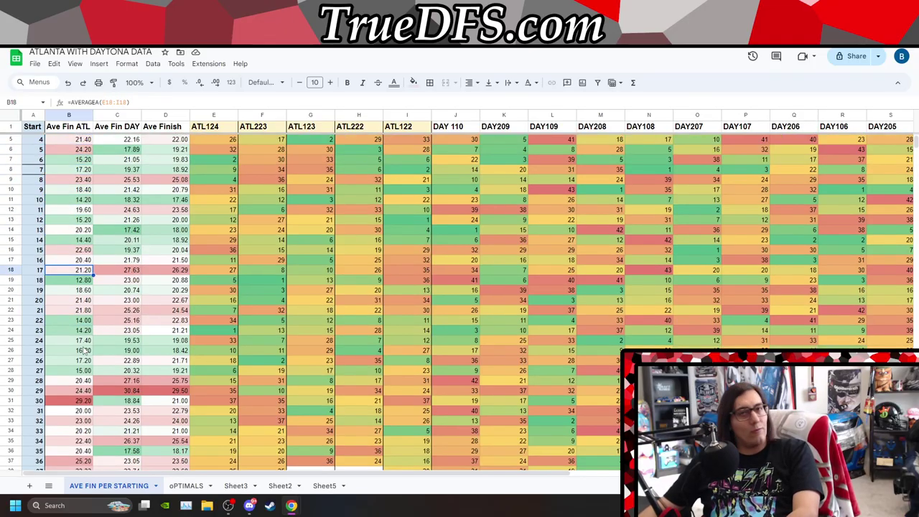
pyautogui.press('Down')
pyautogui.press('Down')
pyautogui.press('Down')
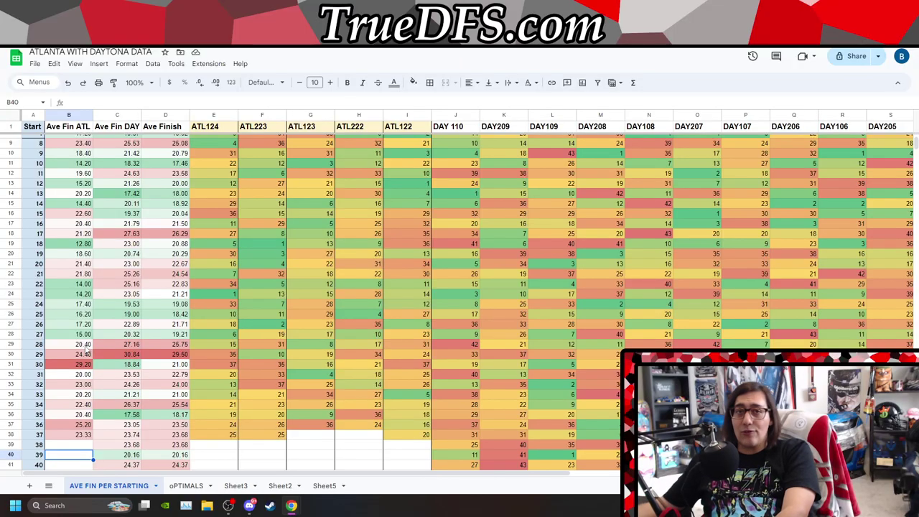
# Go back up the average Atlanta finish column from starting position 39 to 27
pyautogui.press('Up')
pyautogui.press('Up')
pyautogui.press('Up')
pyautogui.press('Up')
pyautogui.press('Up')
pyautogui.press('Up')
pyautogui.press('Up')
pyautogui.press('Up')
pyautogui.press('Up')
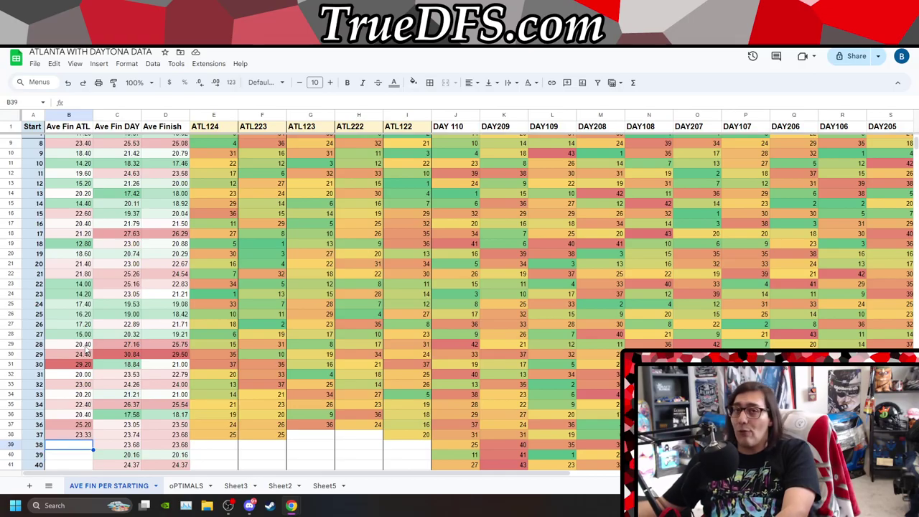
pyautogui.press('Up')
pyautogui.press('Up')
pyautogui.press('Up')
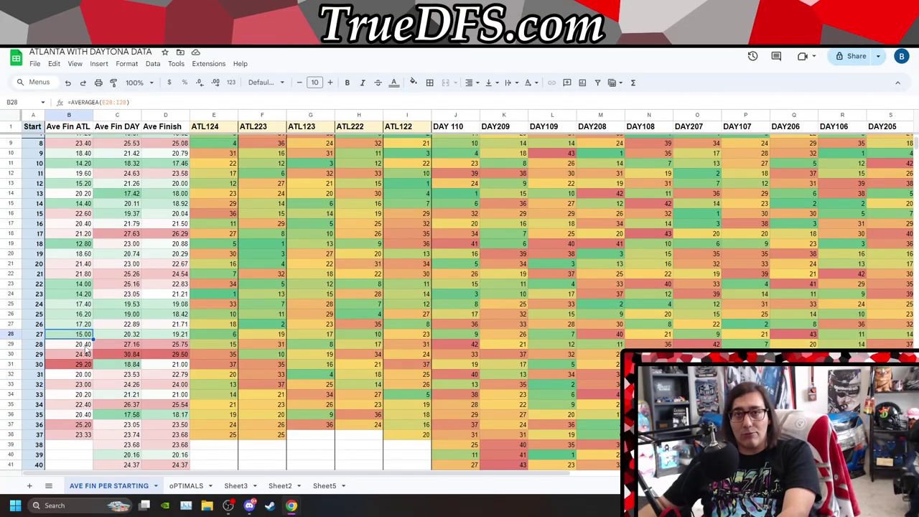
# Recheck the average Atlanta finishes between starting positions 27 and 22, ending on position 27
pyautogui.press('Up')
pyautogui.press('Up')
pyautogui.press('Up')
pyautogui.press('Up')
pyautogui.press('Up')
pyautogui.press('Down')
pyautogui.press('Down')
pyautogui.press('Down')
pyautogui.press('Down')
pyautogui.press('Down')
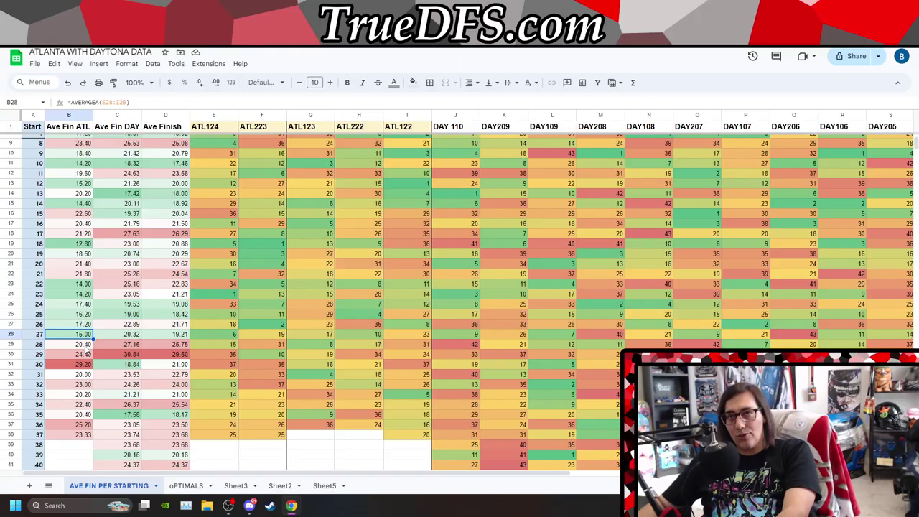
# Examine starting position 27's individual Atlanta race finishes across its row, ending back on its Atlanta average
pyautogui.press('Right')
pyautogui.press('Right')
pyautogui.press('Right')
pyautogui.press('Right')
pyautogui.press('Right')
pyautogui.press('Right')
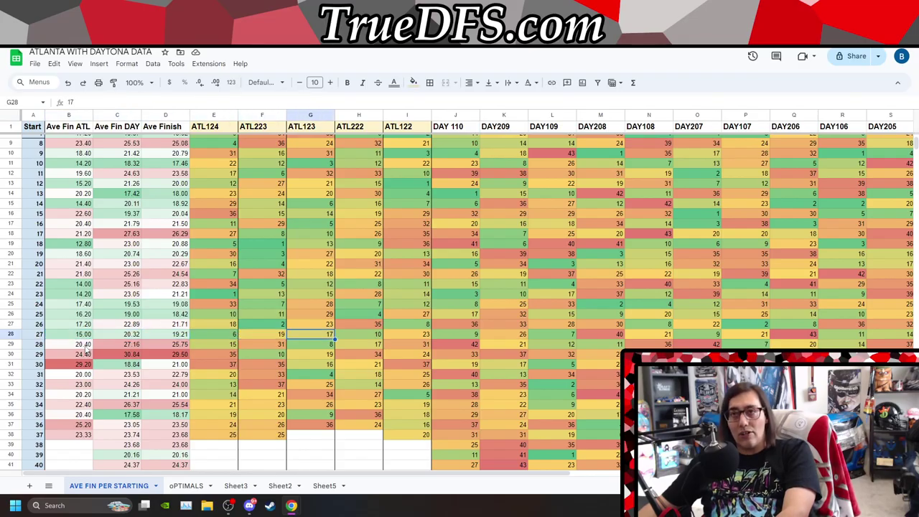
pyautogui.press('Left')
pyautogui.press('Left')
pyautogui.press('Left')
pyautogui.press('Left')
pyautogui.press('Left')
pyautogui.press('Left')
# Review the Atlanta averages for starting positions 22 through 27 once more, then check position 27's average Daytona finish
pyautogui.press('Up')
pyautogui.press('Up')
pyautogui.press('Up')
pyautogui.press('Up')
pyautogui.press('Up')
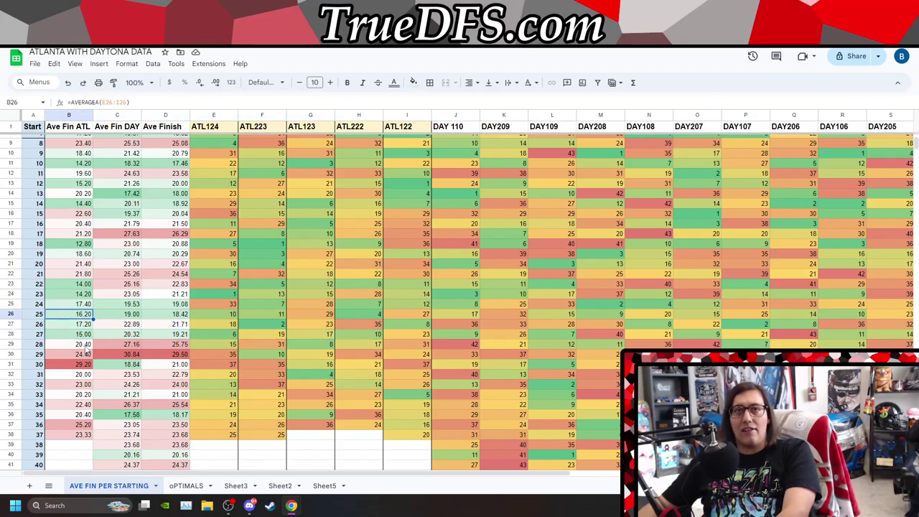
pyautogui.press('Down')
pyautogui.press('Down')
pyautogui.press('Down')
pyautogui.press('Down')
pyautogui.press('Down')
pyautogui.press('Right')
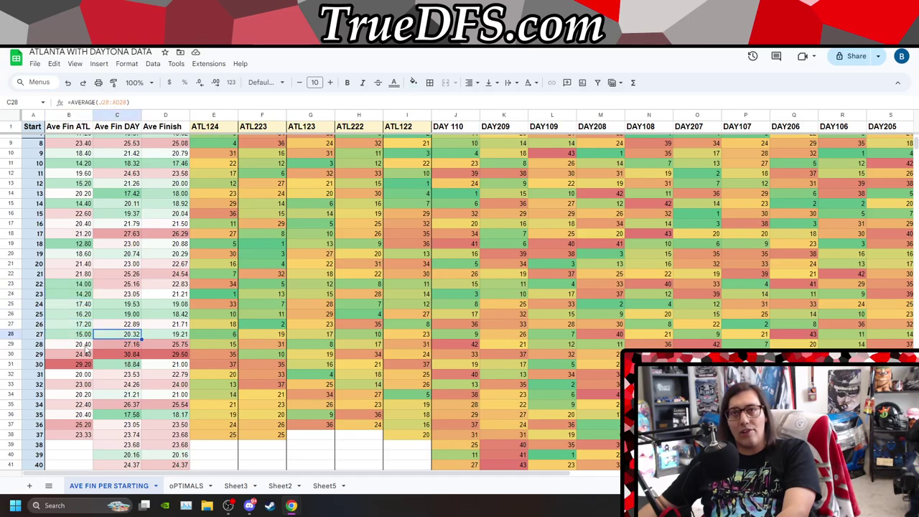
# Review the average Daytona finishes for starting positions 24 through 34, ending on position 34
pyautogui.press('Up')
pyautogui.press('Up')
pyautogui.press('Up')
pyautogui.press('Down')
pyautogui.press('Down')
pyautogui.press('Down')
pyautogui.press('Down')
pyautogui.press('Up')
pyautogui.press('Down')
pyautogui.press('Down')
pyautogui.press('Down')
pyautogui.press('Down')
pyautogui.press('Down')
pyautogui.press('Down')
pyautogui.press('Down')
# Go back up the average Daytona finish column from starting position 34 to 14
pyautogui.press('Up')
pyautogui.press('Up')
pyautogui.press('Up')
pyautogui.press('Up')
pyautogui.press('Up')
pyautogui.press('Up')
pyautogui.press('Up')
pyautogui.press('Up')
pyautogui.press('Up')
pyautogui.press('Up')
pyautogui.press('Up')
pyautogui.press('Up')
pyautogui.press('Up')
pyautogui.press('Up')
pyautogui.press('Up')
pyautogui.press('Up')
pyautogui.press('Up')
pyautogui.press('Up')
pyautogui.press('Up')
pyautogui.press('Up')
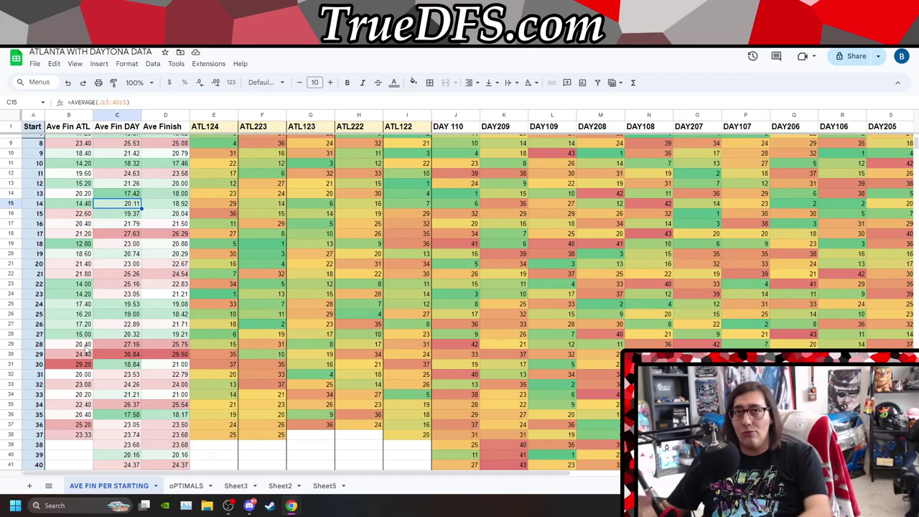
# Review the average Atlanta finishes from starting position 14 to 20, including position 20's Daytona and overall averages
pyautogui.press('Left')
pyautogui.press('Down')
pyautogui.press('Down')
pyautogui.press('Down')
pyautogui.press('Down')
pyautogui.press('Down')
pyautogui.press('Down')
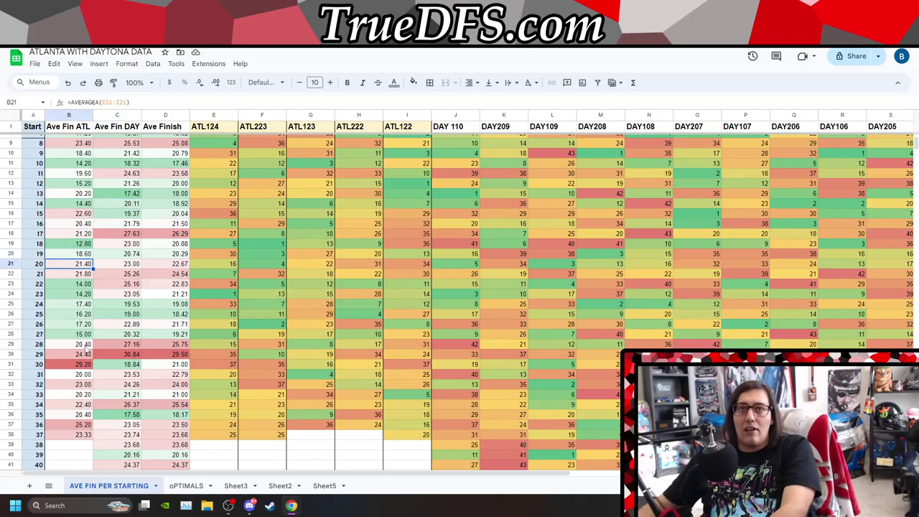
pyautogui.press('Right')
pyautogui.press('Right')
pyautogui.press('Left')
pyautogui.press('Left')
# Check the Atlanta averages down to starting position 22, then go back up to position 14
pyautogui.press('Down')
pyautogui.press('Down')
pyautogui.press('Up')
pyautogui.press('Up')
pyautogui.press('Up')
pyautogui.press('Up')
pyautogui.press('Up')
pyautogui.press('Up')
pyautogui.press('Up')
pyautogui.press('Up')
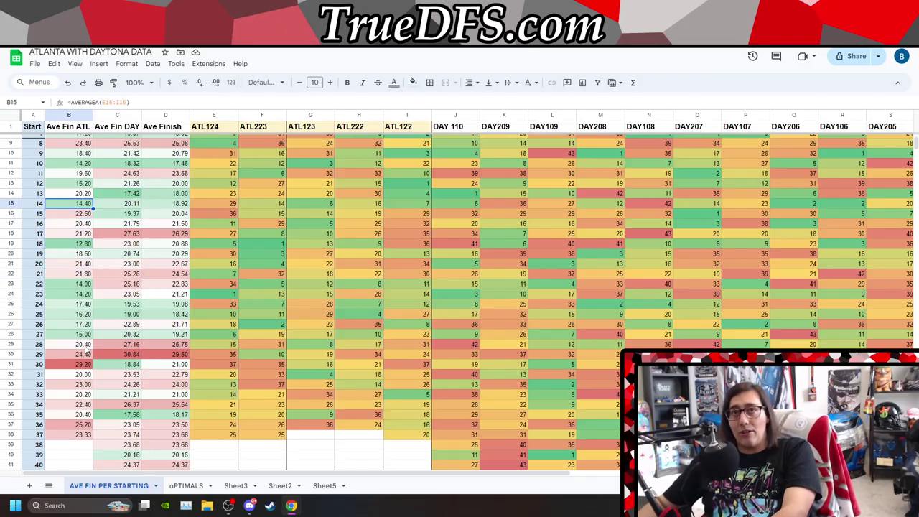
# Examine the average Atlanta finishes from starting position 14 down to 28
pyautogui.press('Down')
pyautogui.press('Down')
pyautogui.press('Down')
pyautogui.press('Down')
pyautogui.press('Down')
pyautogui.press('Down')
pyautogui.press('Down')
pyautogui.press('Down')
pyautogui.press('Down')
pyautogui.press('Down')
pyautogui.press('Down')
pyautogui.press('Down')
pyautogui.press('Down')
pyautogui.press('Down')
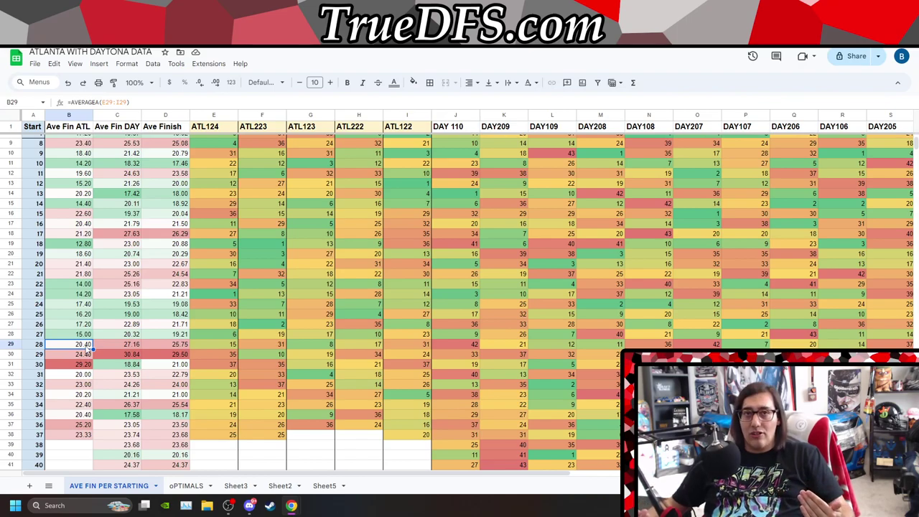
# Continue through the Atlanta averages from starting position 28 to 38, then return to position 31
pyautogui.press('Down')
pyautogui.press('Down')
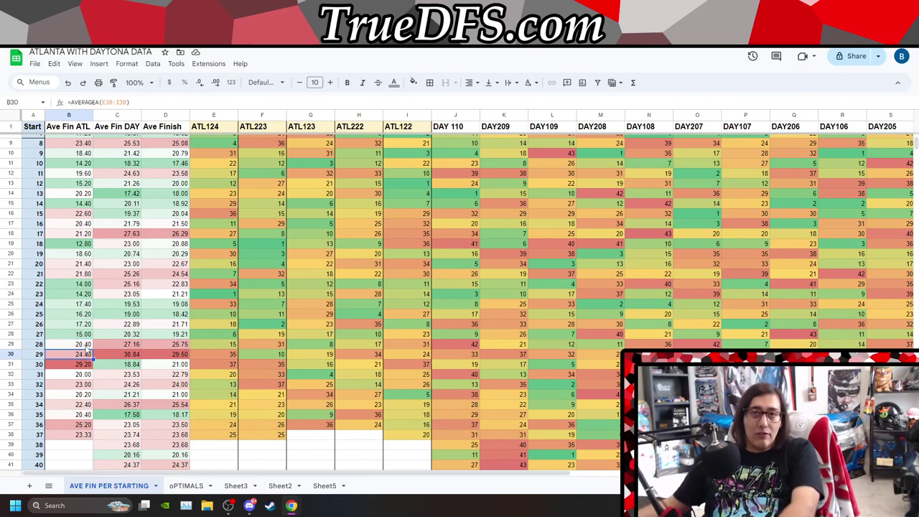
pyautogui.press('Down')
pyautogui.press('Down')
pyautogui.press('Down')
pyautogui.press('Down')
pyautogui.press('Down')
pyautogui.press('Down')
pyautogui.press('Down')
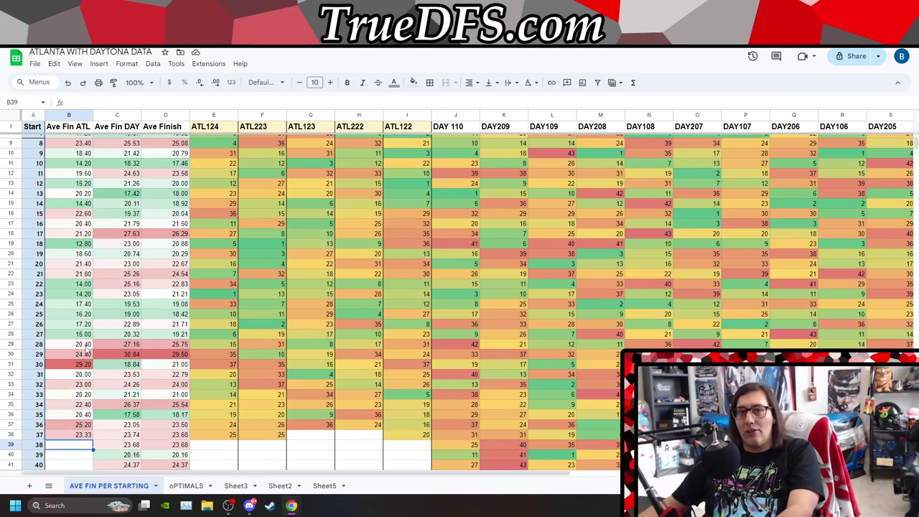
pyautogui.press('Up')
pyautogui.press('Up')
pyautogui.press('Up')
pyautogui.press('Up')
pyautogui.press('Up')
pyautogui.press('Up')
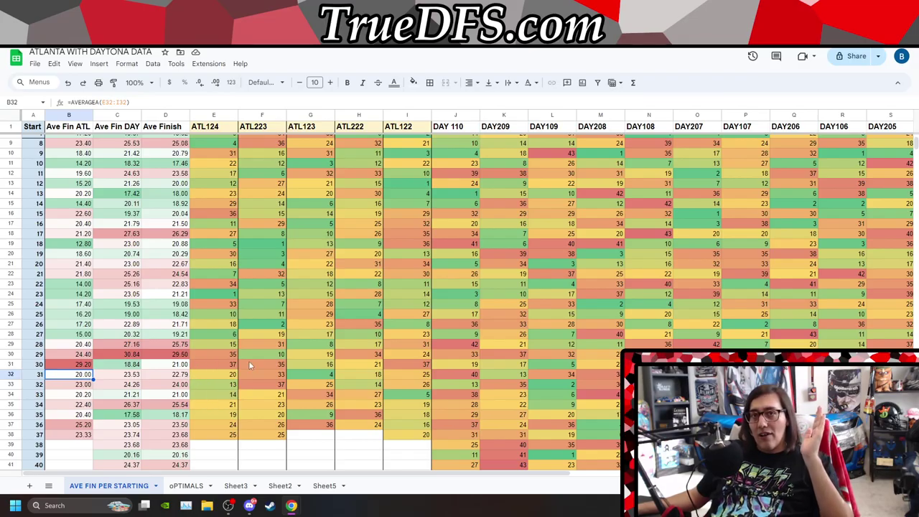
# Examine individual finishes for starting positions 30 through 36 across the ATL124, ATL223, ATL123 and ATL222 races
pyautogui.click(223, 367)
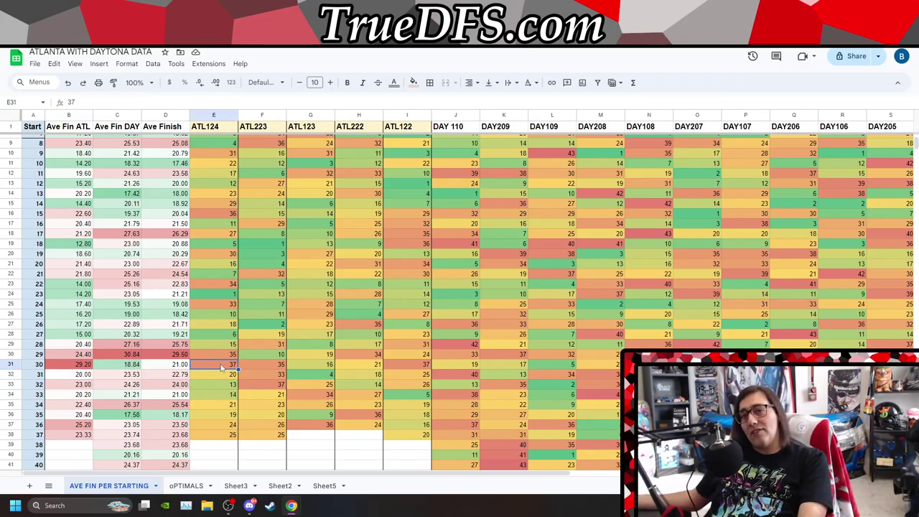
pyautogui.press('Down')
pyautogui.press('Down')
pyautogui.press('Right')
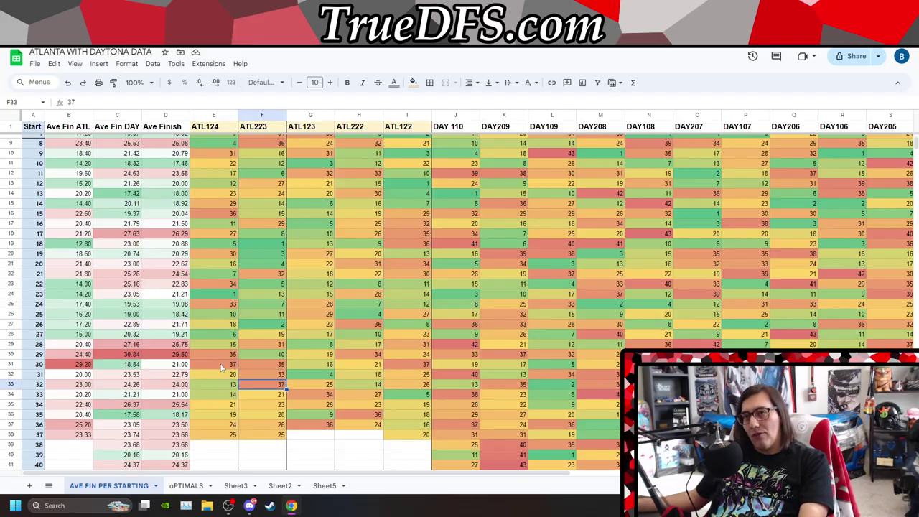
pyautogui.press('Down')
pyautogui.press('Right')
pyautogui.press('Down')
pyautogui.press('Down')
pyautogui.press('Down')
pyautogui.press('Right')
pyautogui.press('Up')
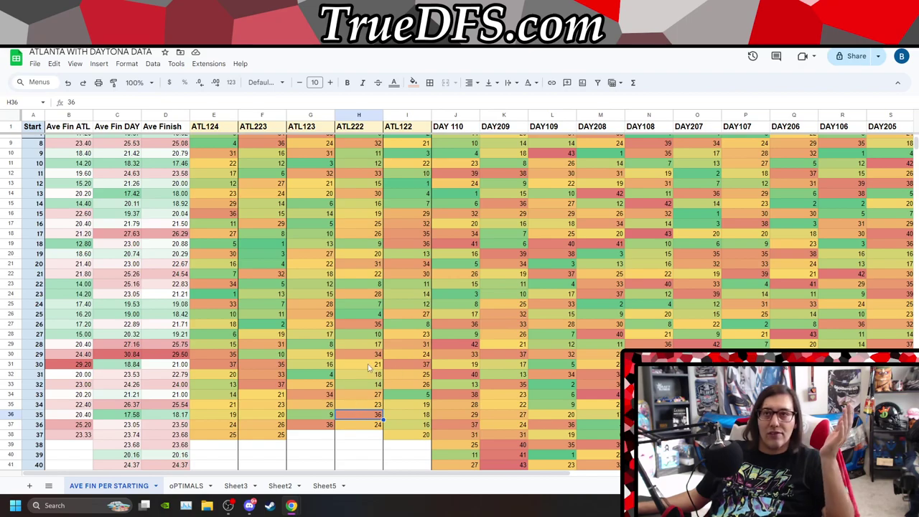
# Compare starting position 30's ATL124 finish and position 31's ATL123 finish with position 22's Atlanta average
pyautogui.click(213, 365)
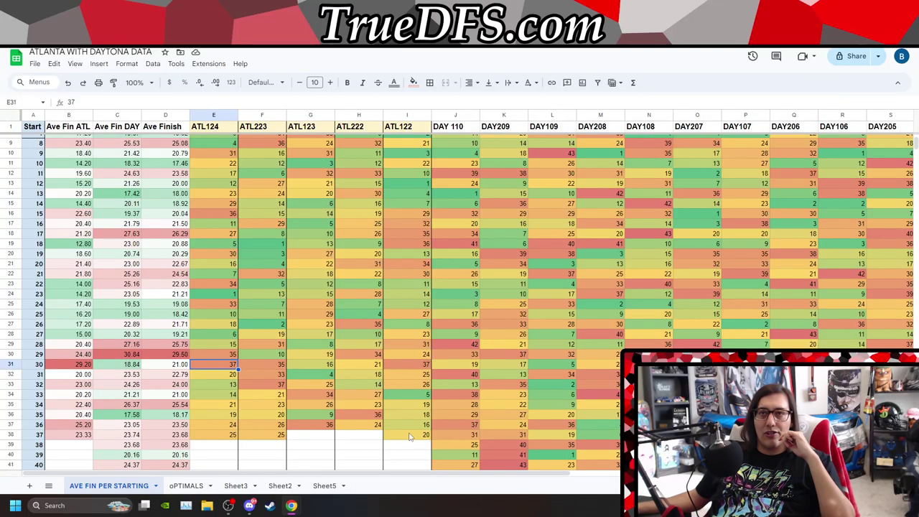
pyautogui.click(309, 376)
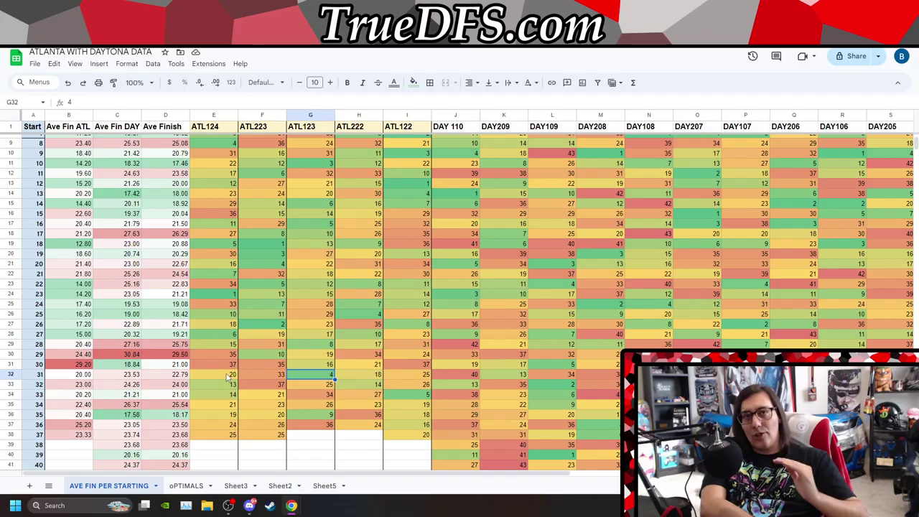
pyautogui.click(74, 285)
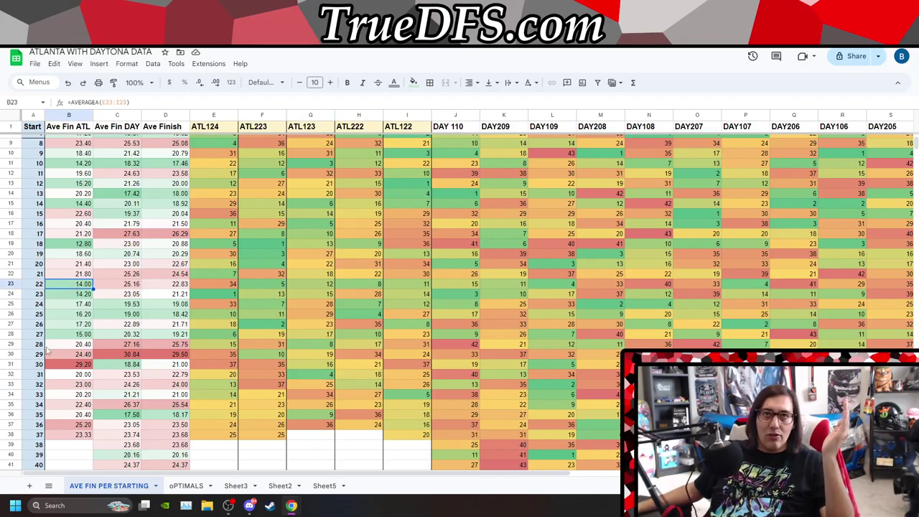